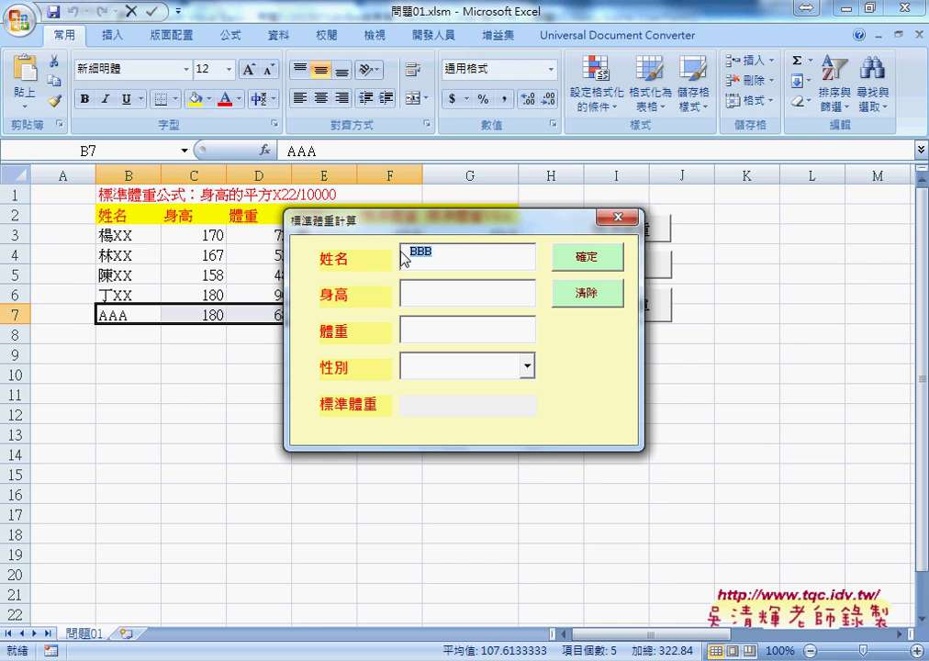
# Step: Close the running form and give the 姓名 input box 14-point text
pyautogui.click(618, 217)
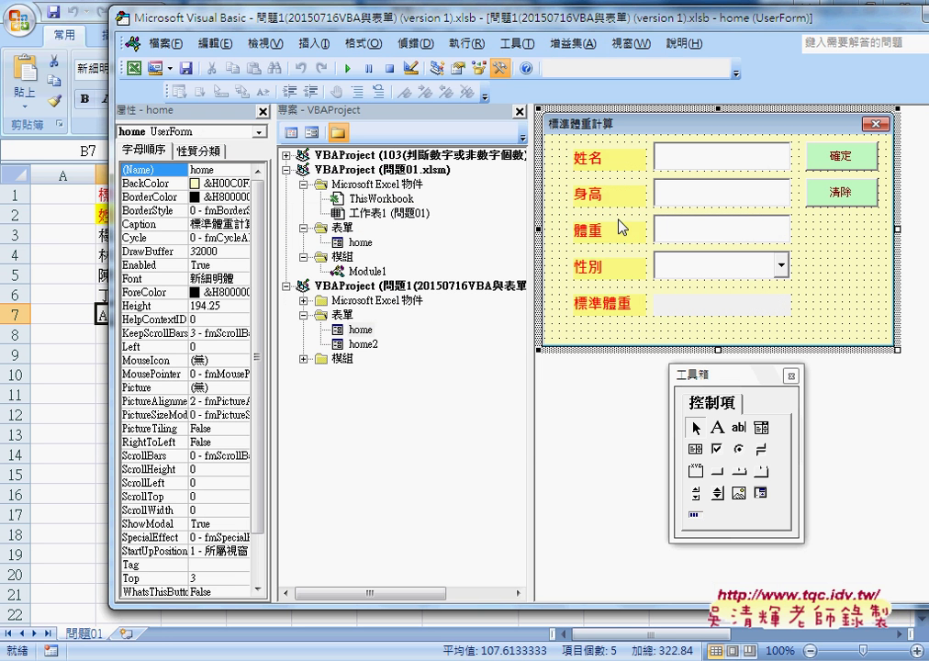
pyautogui.click(705, 169)
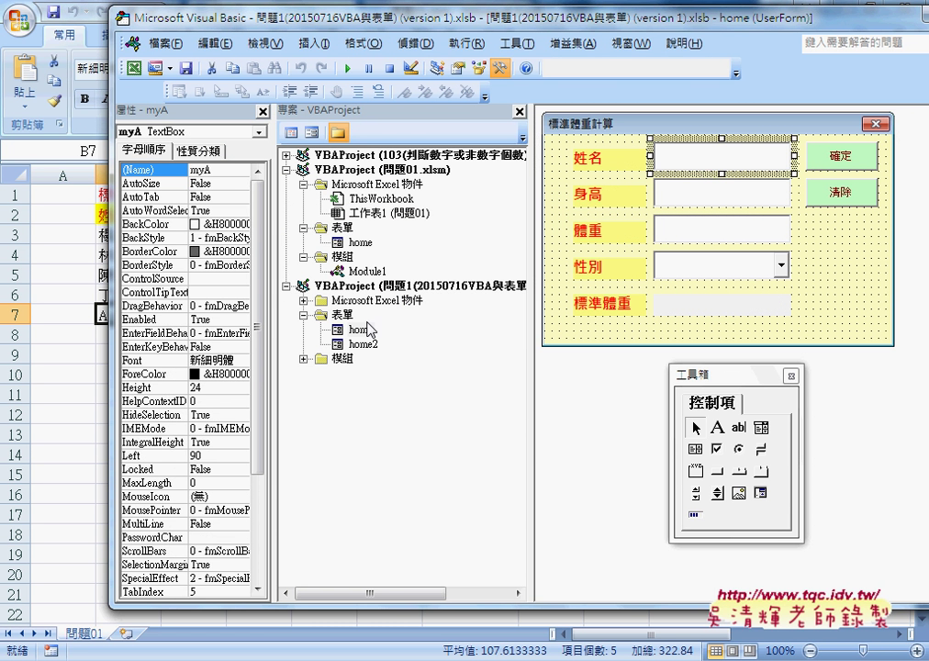
pyautogui.click(133, 360)
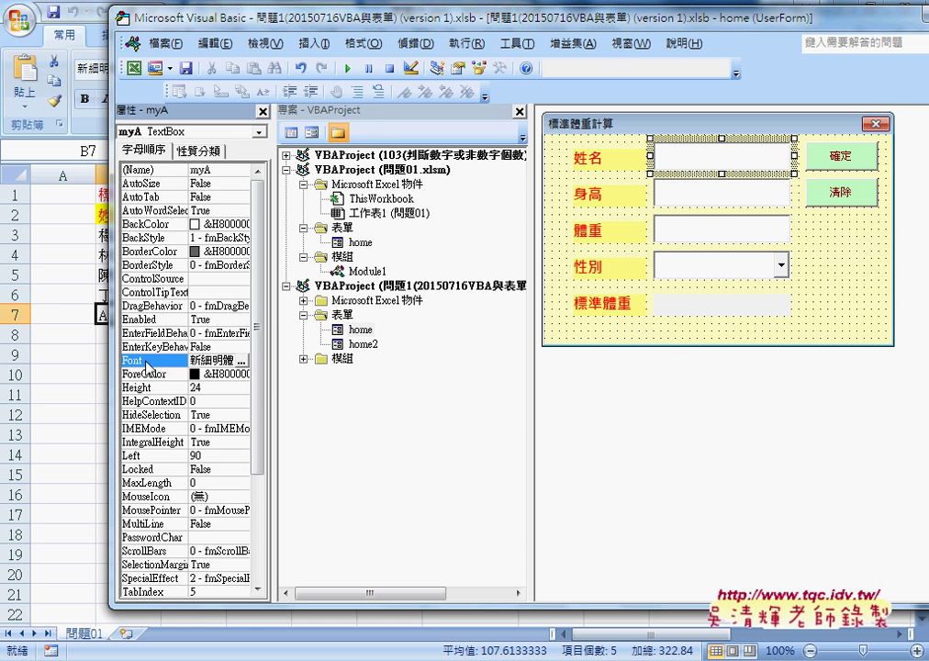
pyautogui.click(242, 361)
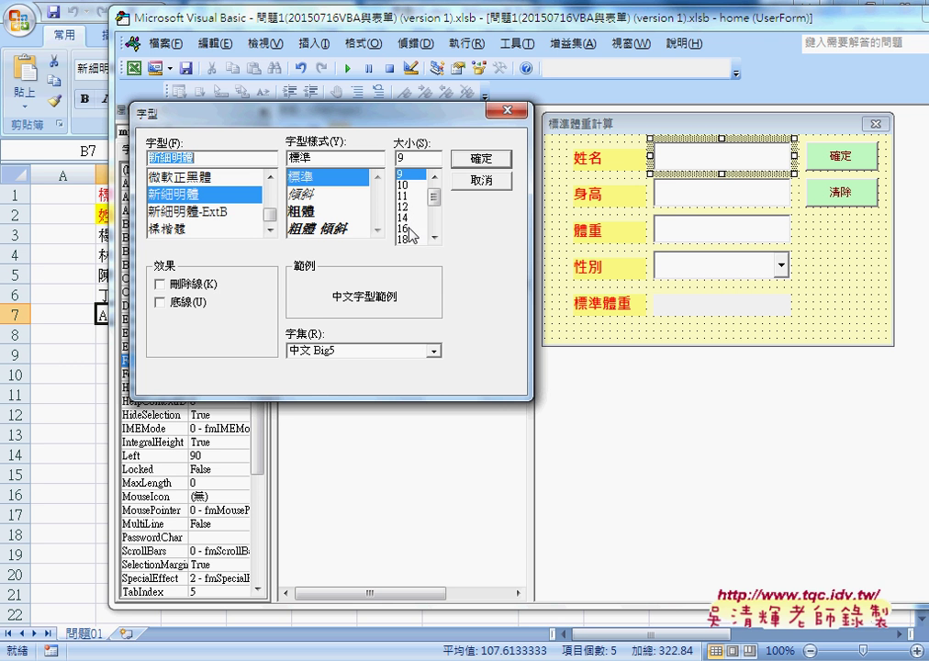
pyautogui.click(410, 217)
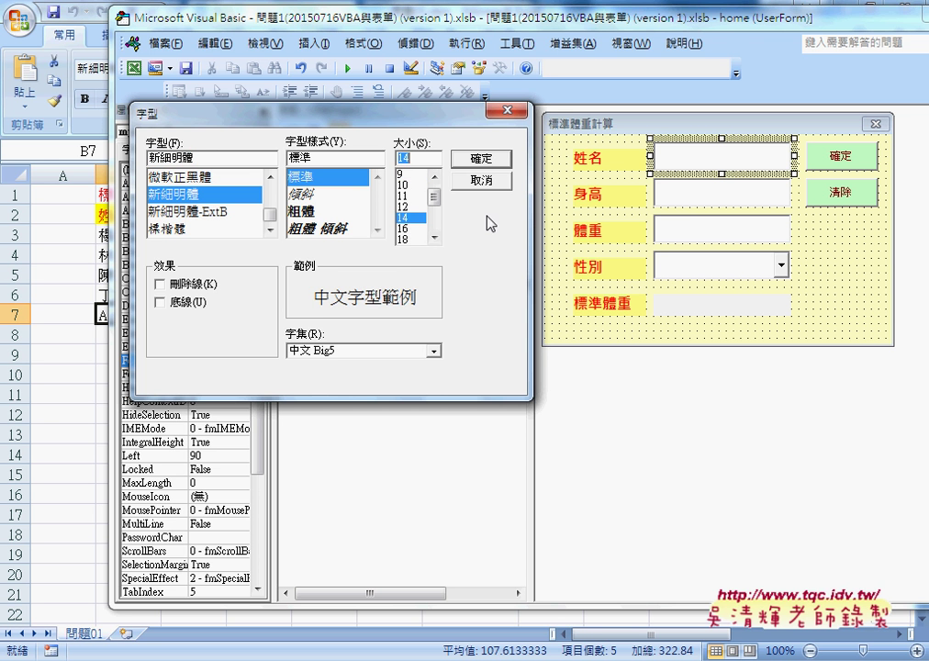
pyautogui.click(480, 158)
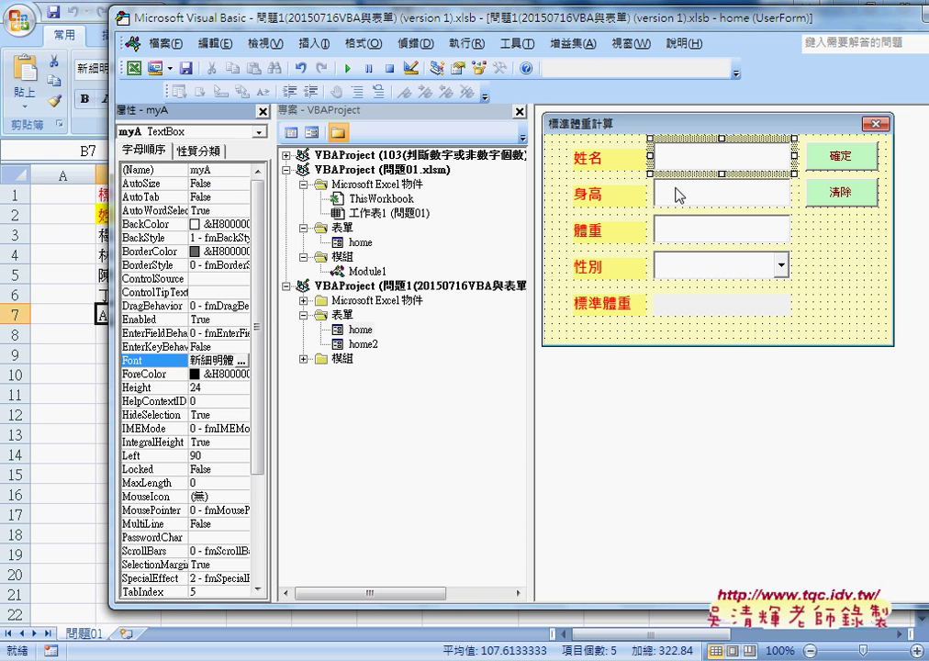
# Step: Set the 身高 input box's font size to 14
pyautogui.click(684, 195)
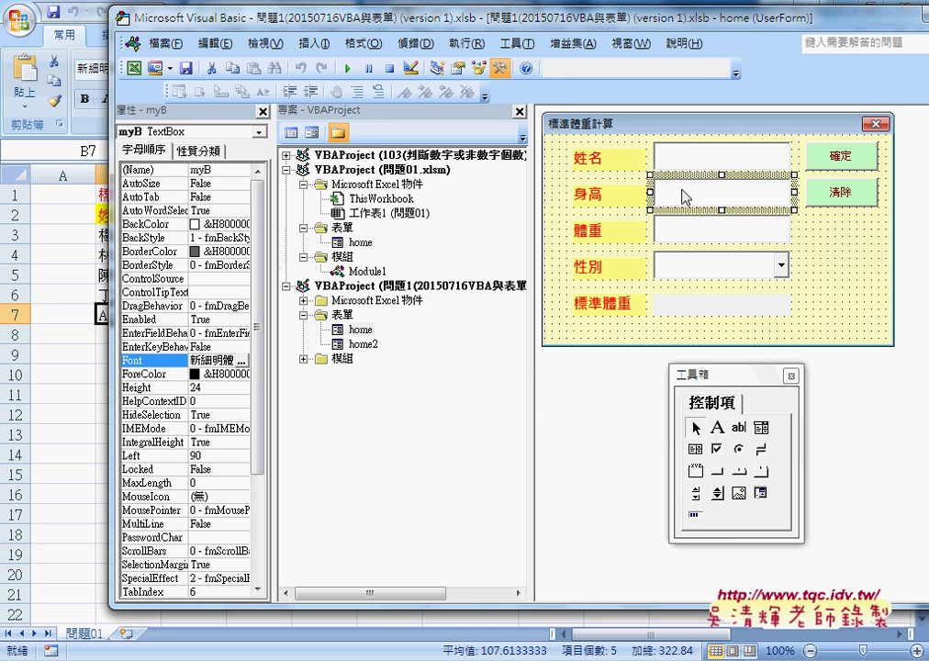
pyautogui.click(243, 364)
pyautogui.click(410, 218)
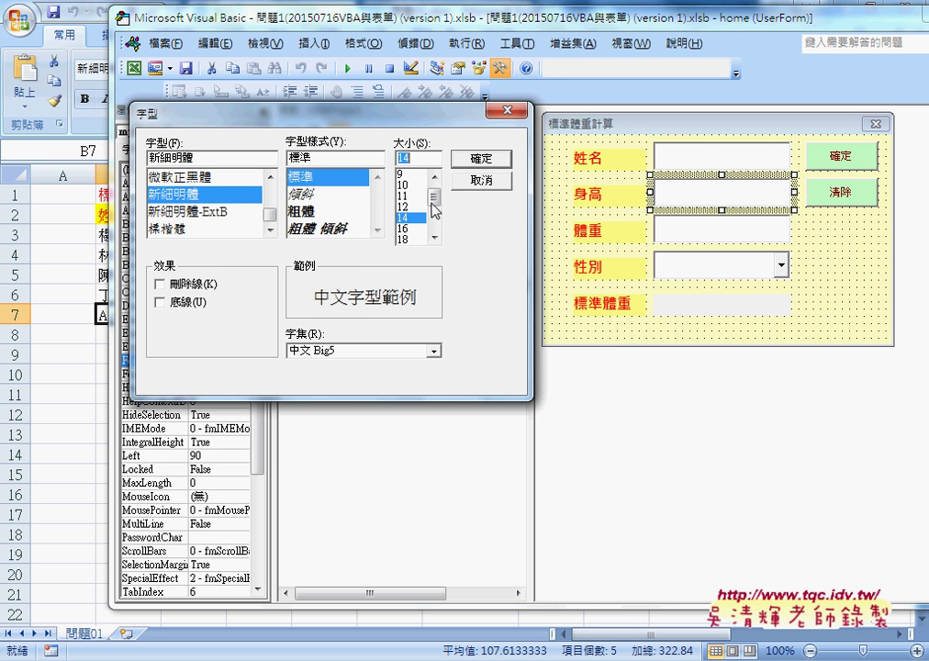
pyautogui.click(478, 164)
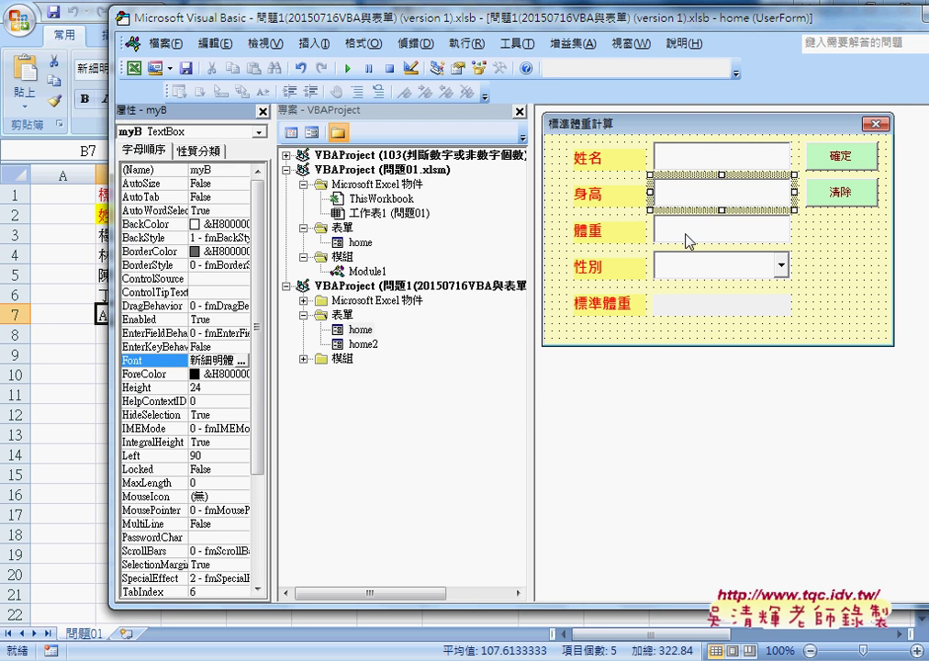
# Step: Set the 體重 and 性別 boxes together to 14-point text, then open and cancel the Macros dialog
pyautogui.click(688, 240)
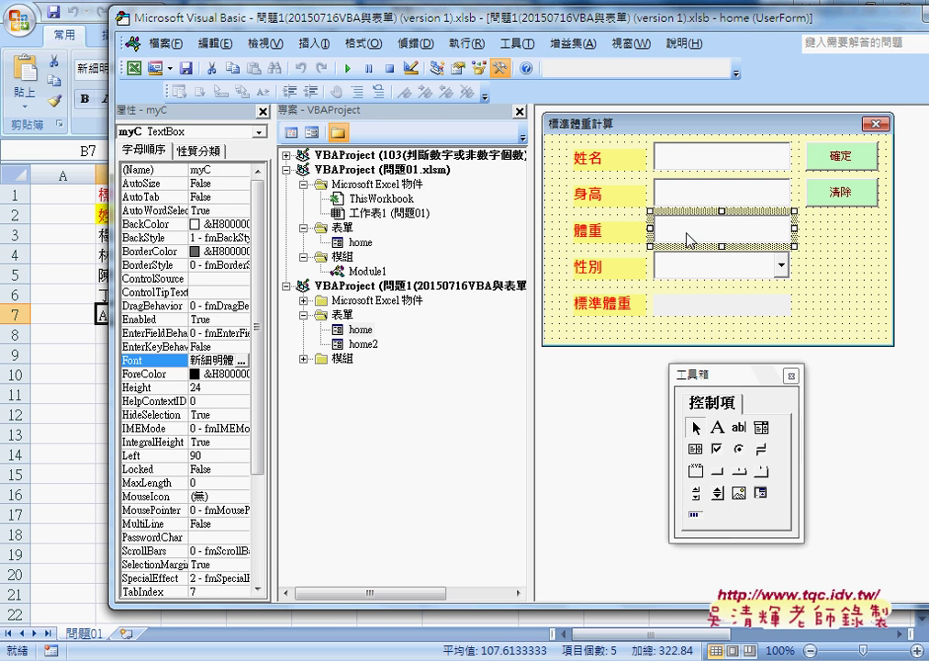
pyautogui.keyDown('ctrl'); pyautogui.click(722, 270); pyautogui.keyUp('ctrl')
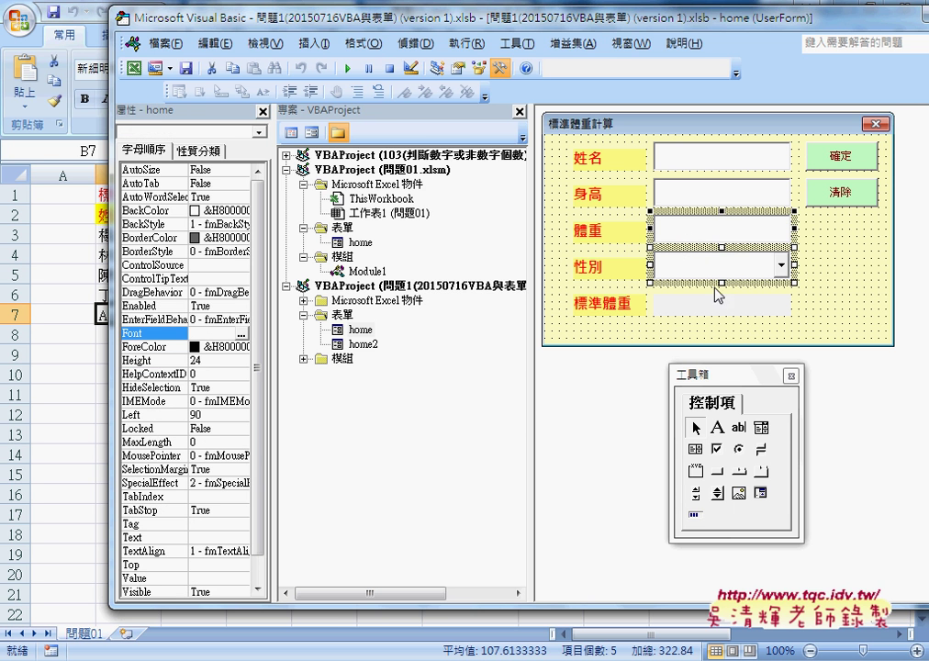
pyautogui.click(244, 334)
pyautogui.click(404, 217)
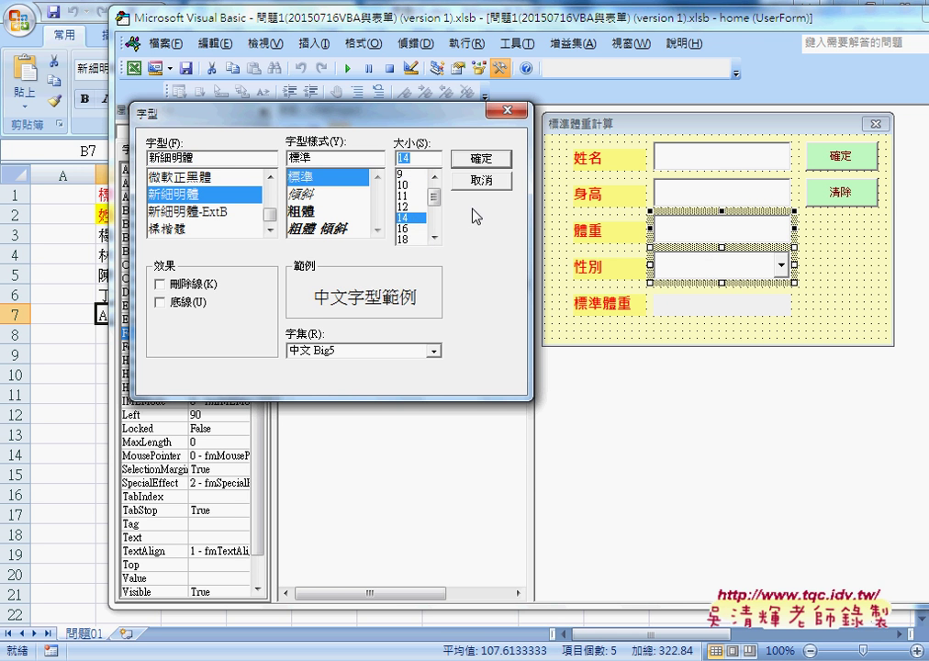
pyautogui.click(481, 161)
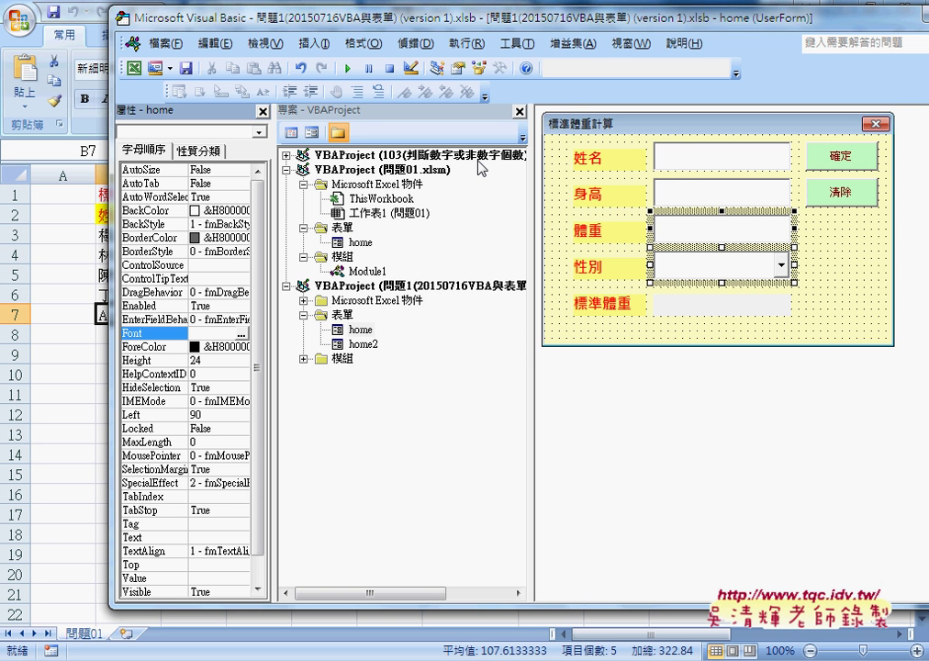
pyautogui.press('F5')
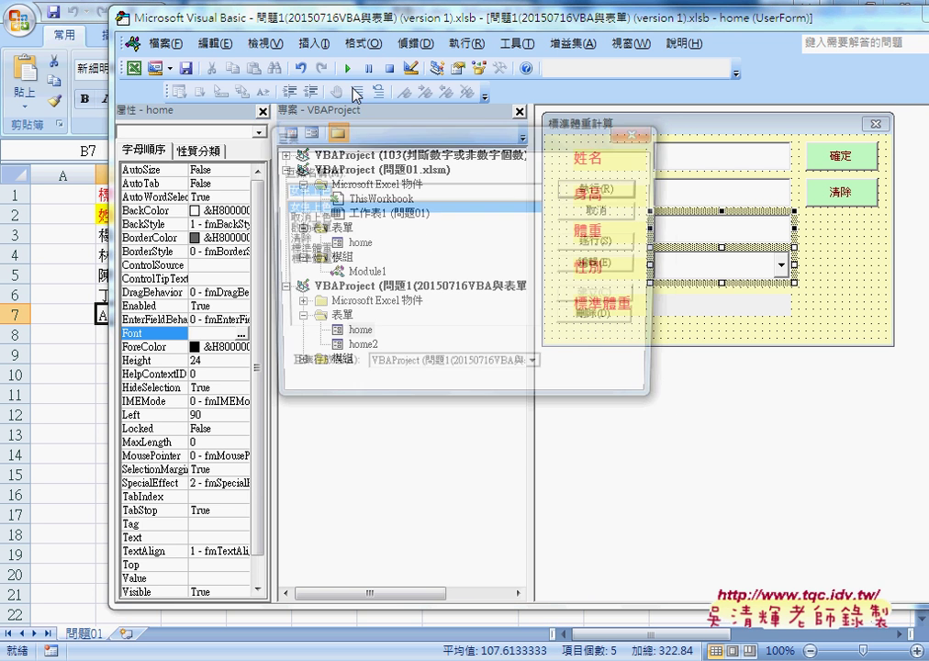
pyautogui.click(606, 211)
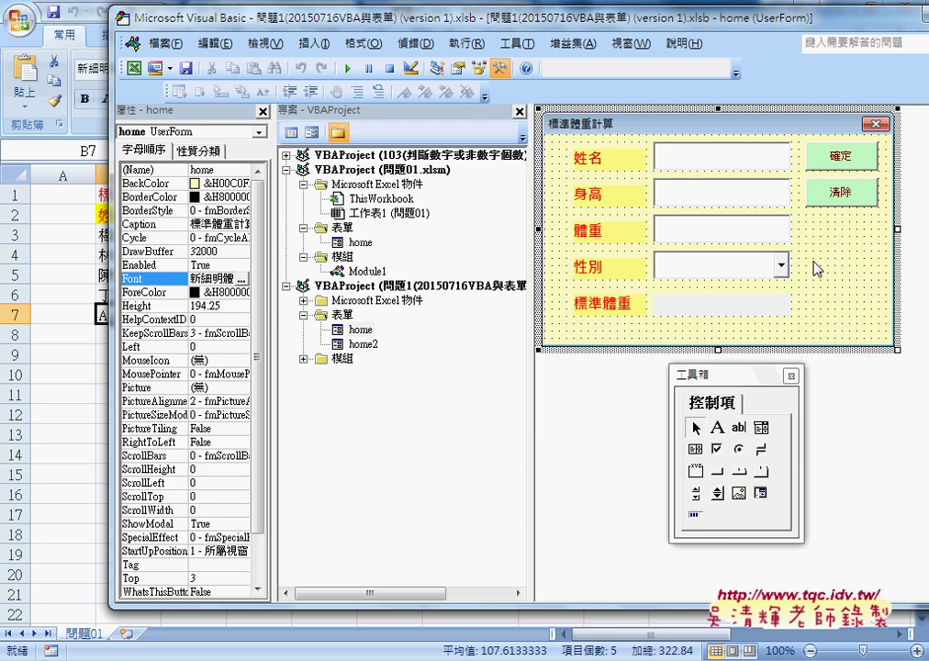
# Step: Run the form, enter BBB as 姓名, skip 身高 and 體重, and choose 男 for 性別
pyautogui.press('F5')
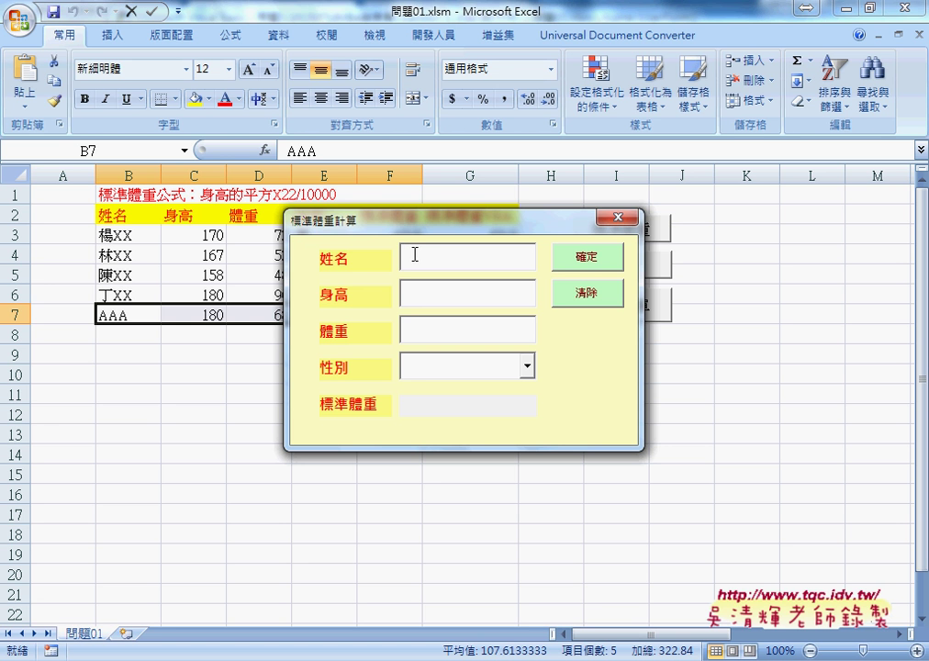
pyautogui.write('BBB')
pyautogui.moveTo(414, 256); pyautogui.dragTo(444, 255)
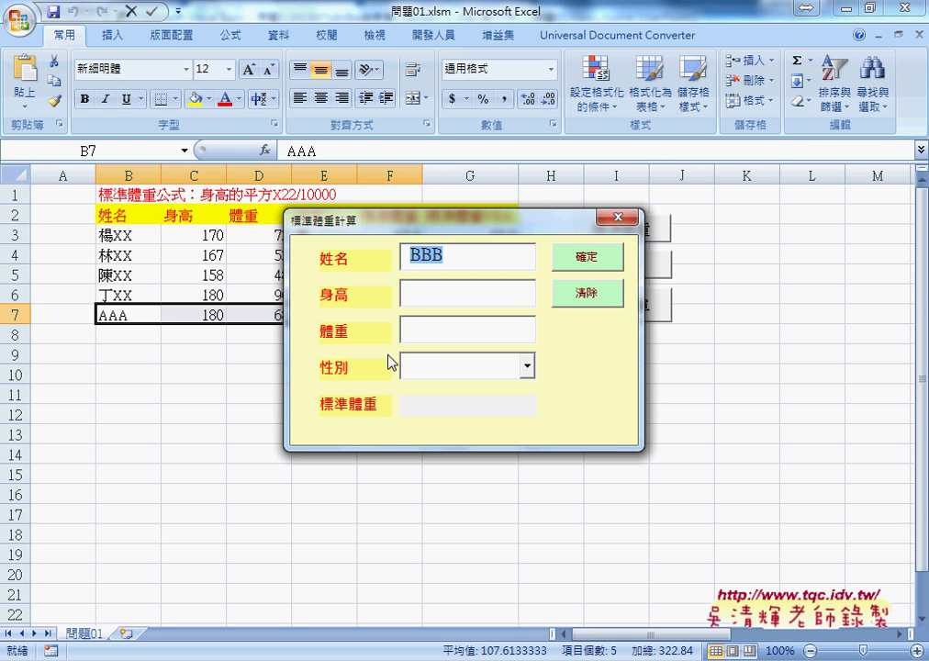
pyautogui.click(415, 295)
pyautogui.click(423, 320)
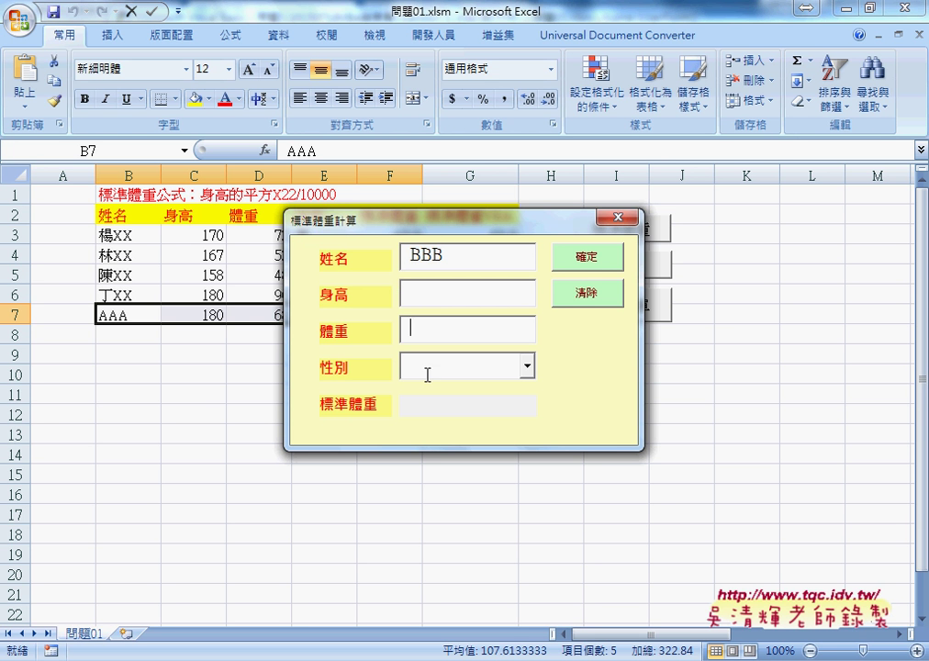
pyautogui.click(527, 367)
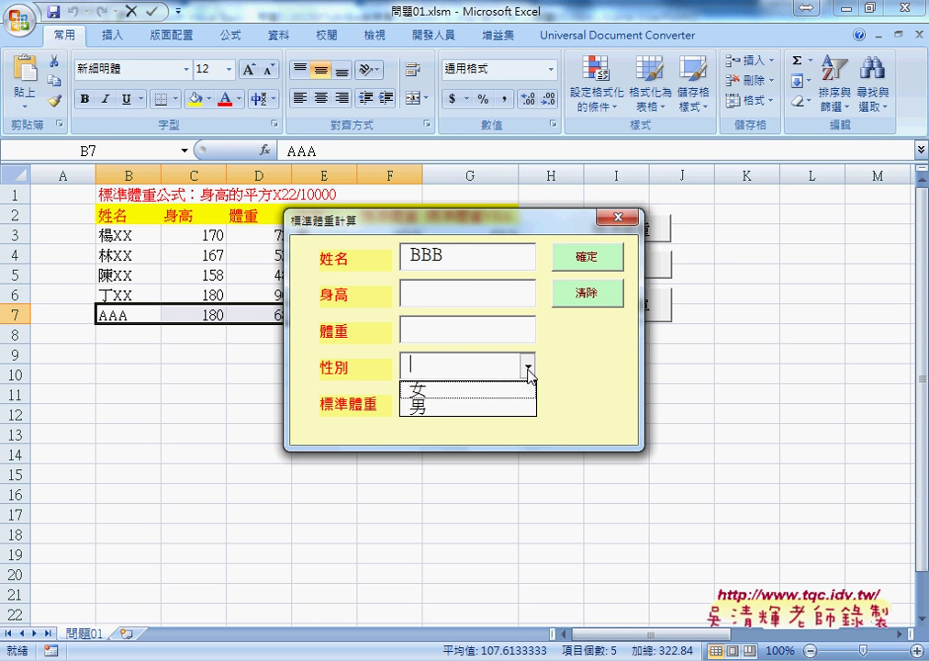
pyautogui.click(464, 408)
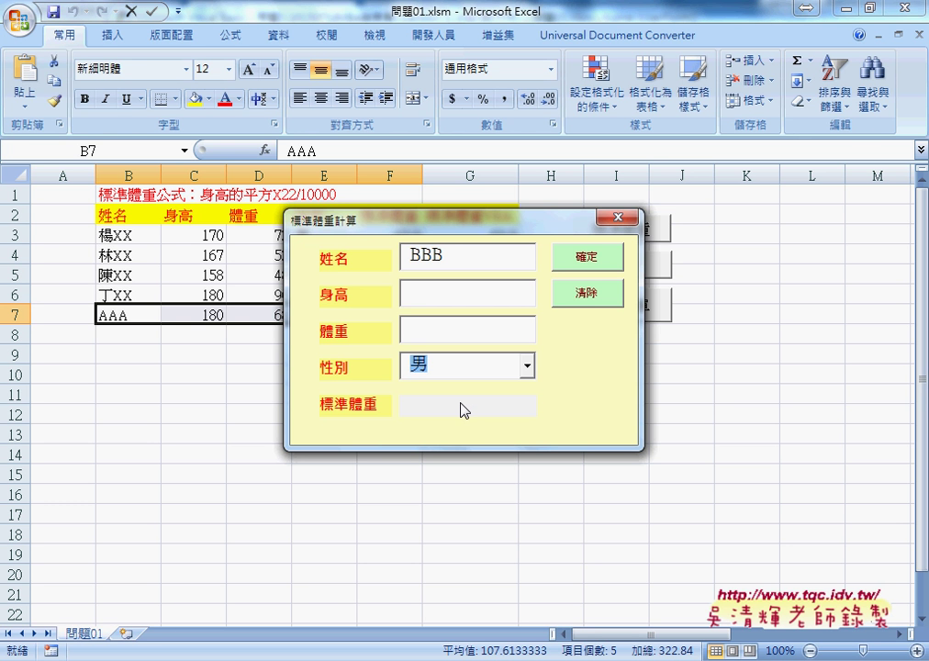
pyautogui.click(528, 368)
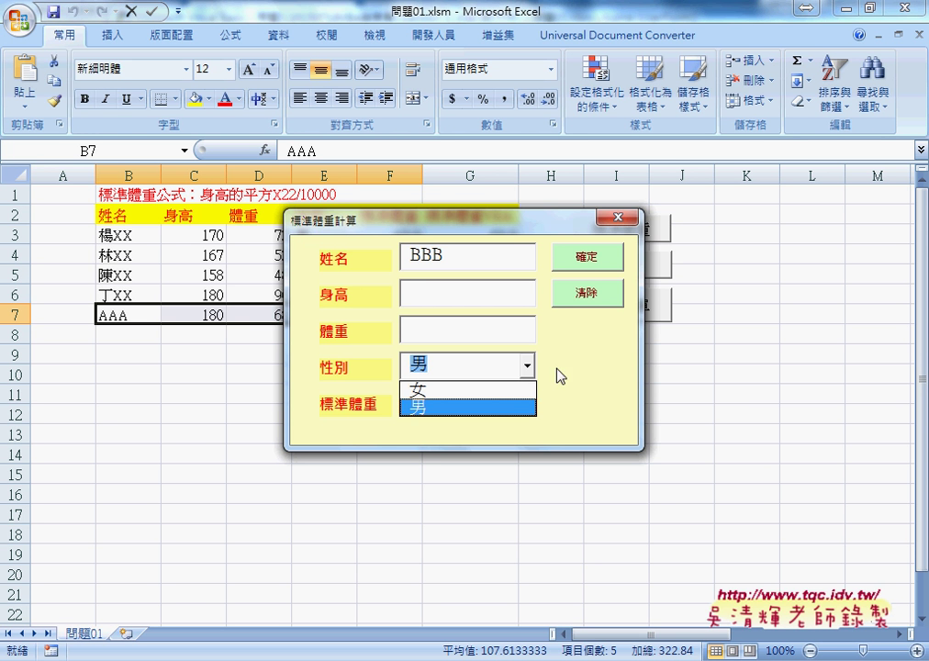
pyautogui.click(585, 386)
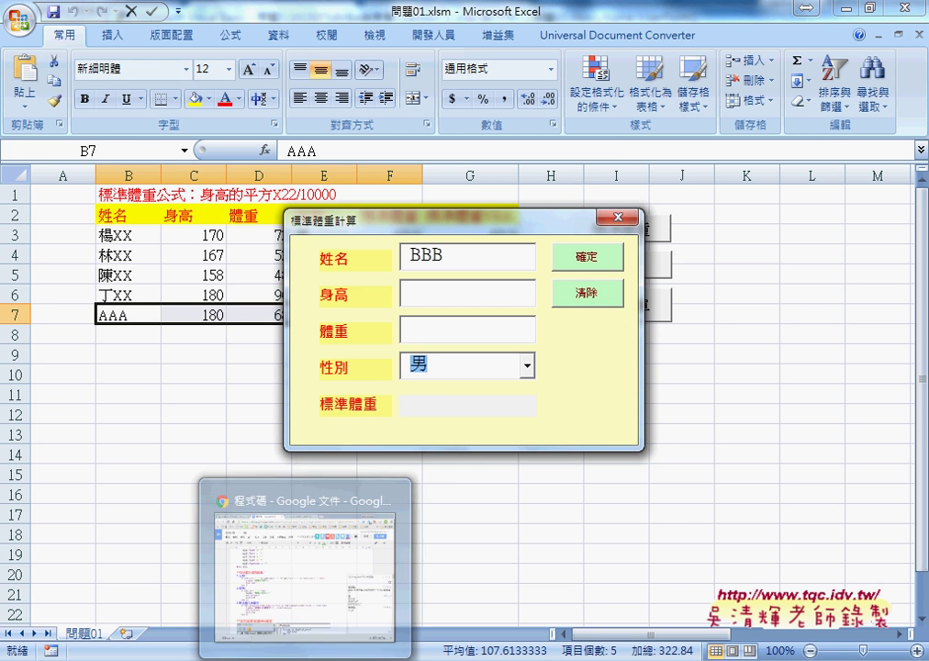
pyautogui.click(341, 498)
pyautogui.click(331, 406)
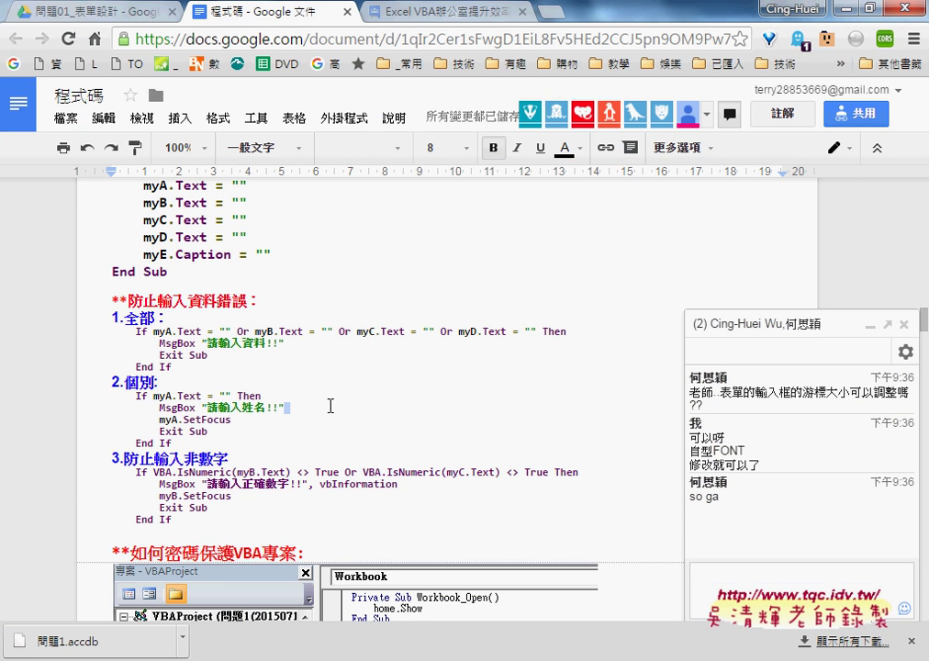
pyautogui.moveTo(128, 296); pyautogui.dragTo(265, 300)
pyautogui.click(264, 300)
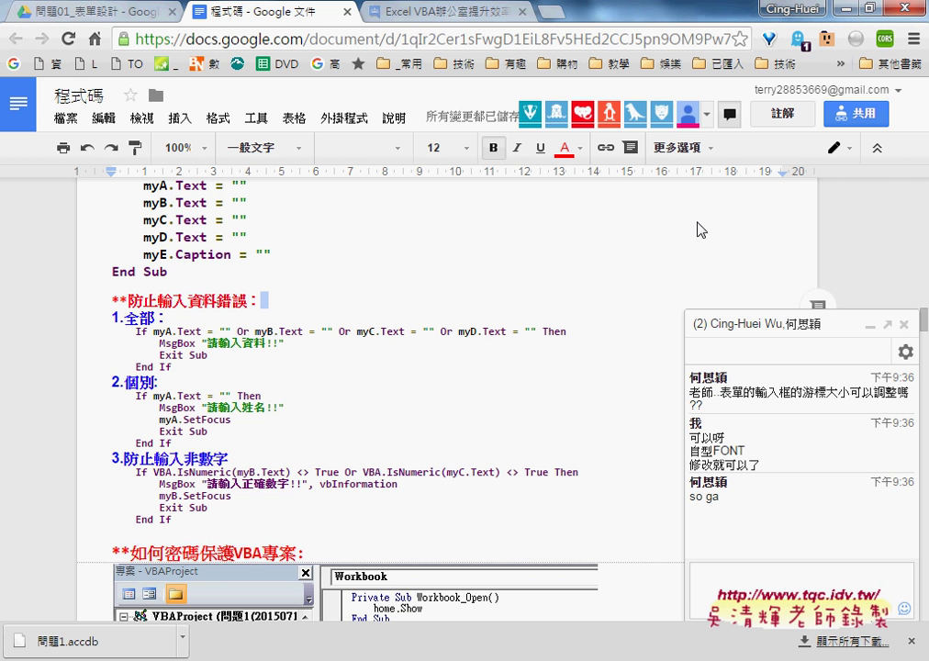
pyautogui.click(852, 11)
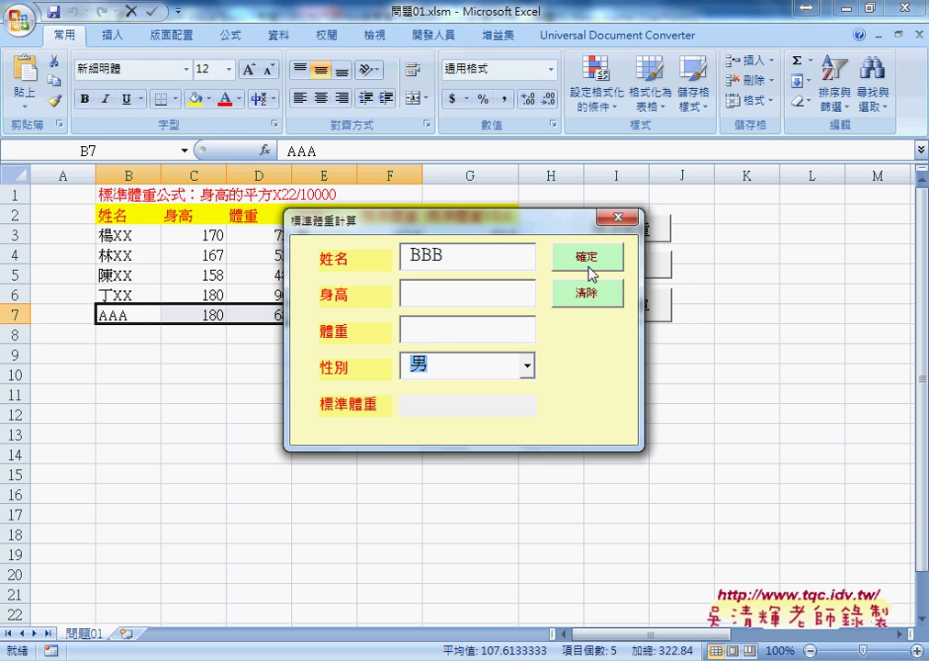
# Step: Delete BBB and clear the form, step through all four empty fields, then close the form
pyautogui.moveTo(461, 257); pyautogui.dragTo(393, 272)
pyautogui.press('Delete')
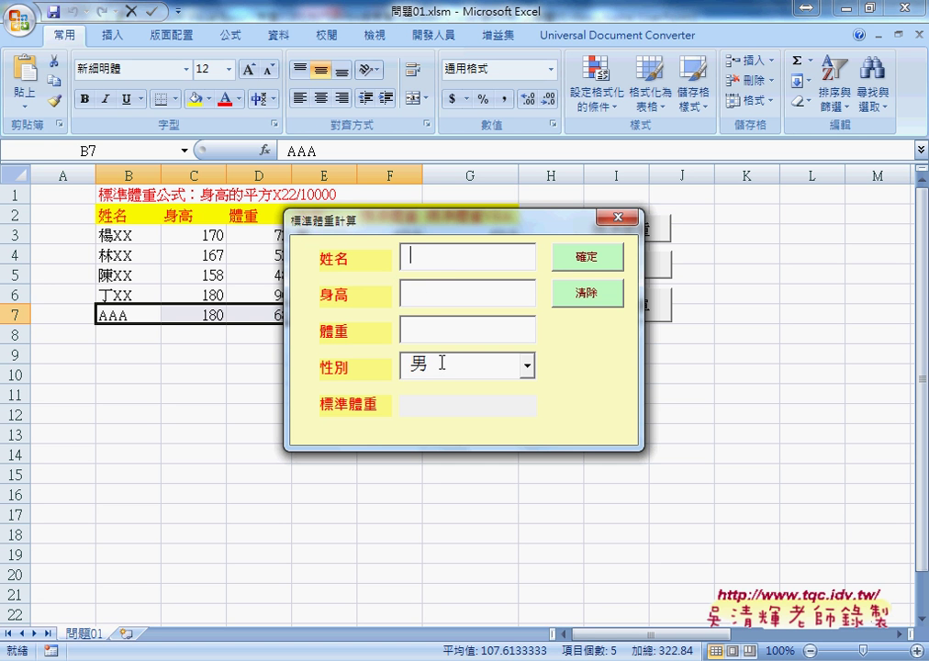
pyautogui.click(597, 259)
pyautogui.click(414, 260)
pyautogui.click(414, 296)
pyautogui.click(414, 328)
pyautogui.click(421, 366)
pyautogui.click(616, 217)
# Step: Open the 確定 button's B1_Click code and add an indented blank line after the Sub line
pyautogui.click(833, 153)
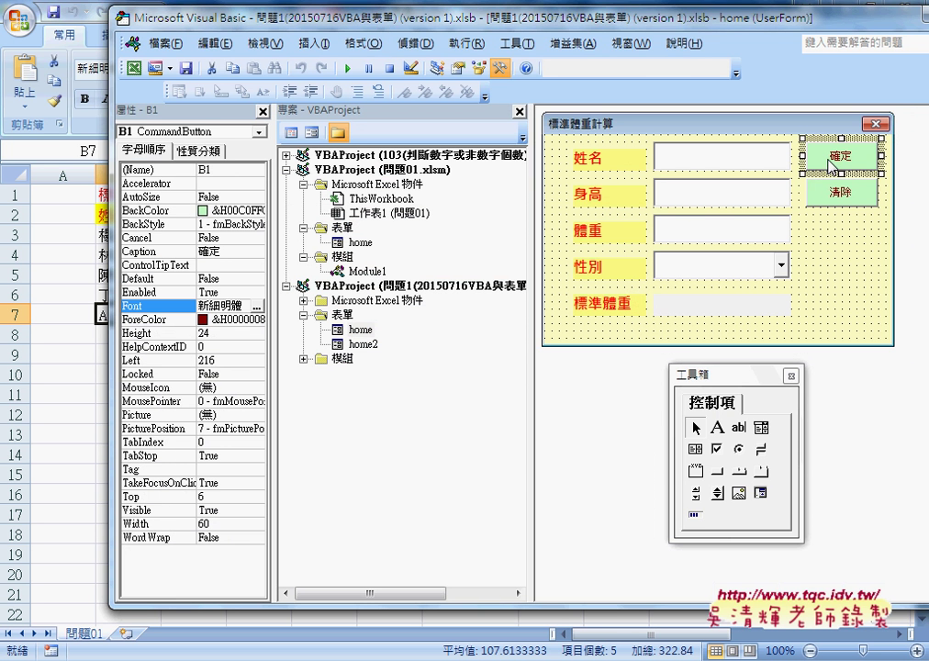
pyautogui.doubleClick(838, 155)
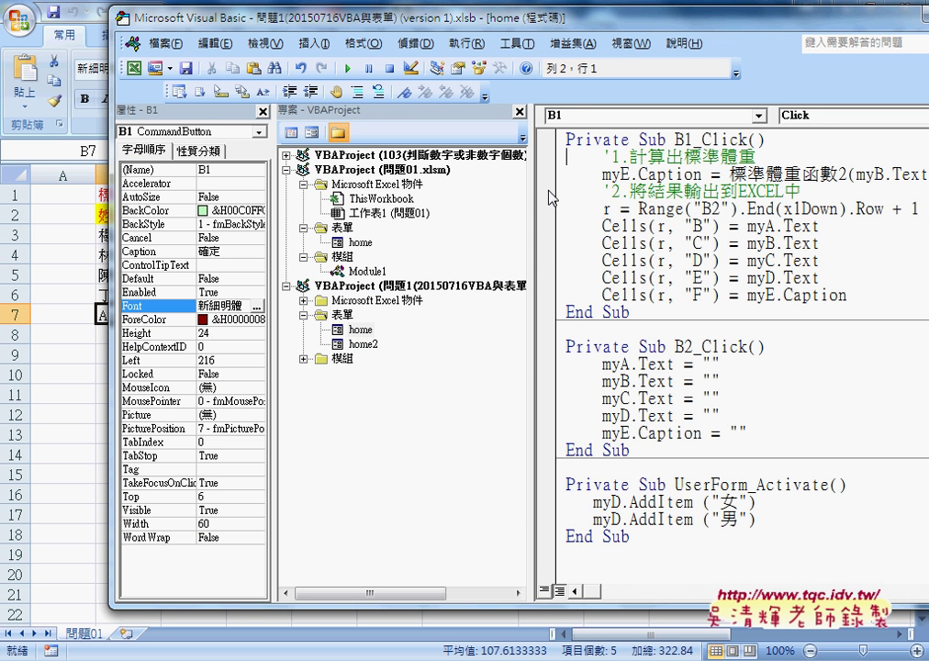
pyautogui.moveTo(532, 189); pyautogui.dragTo(386, 189)
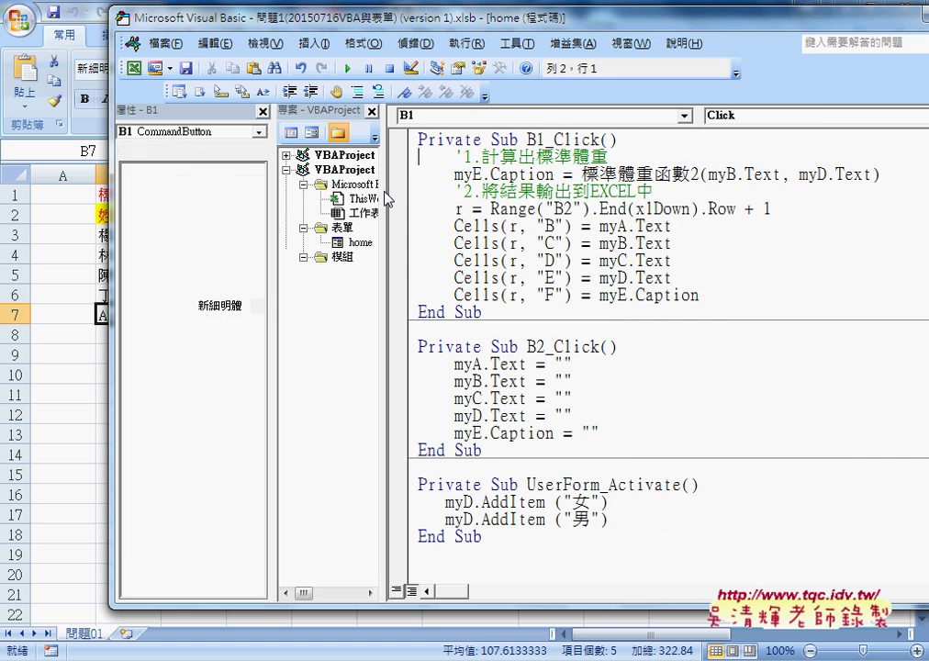
pyautogui.click(671, 144)
pyautogui.press('Return')
pyautogui.press('Return')
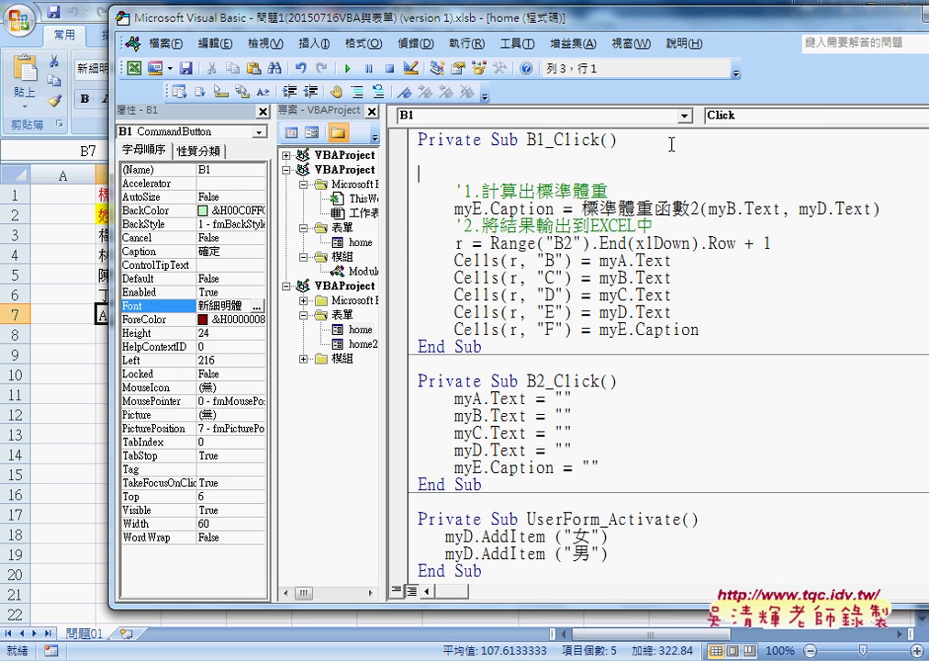
pyautogui.press('Up')
pyautogui.press('Tab')
# Step: Copy the empty-field If myA.Text … End If block from the Google Docs notes and return to VBA
pyautogui.moveTo(318, 649)
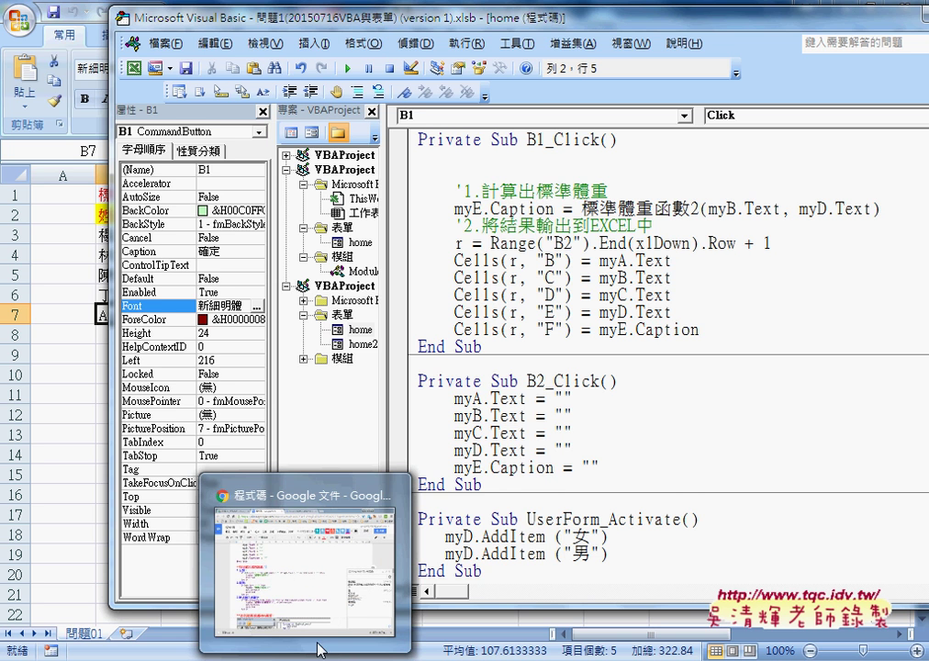
pyautogui.click(318, 580)
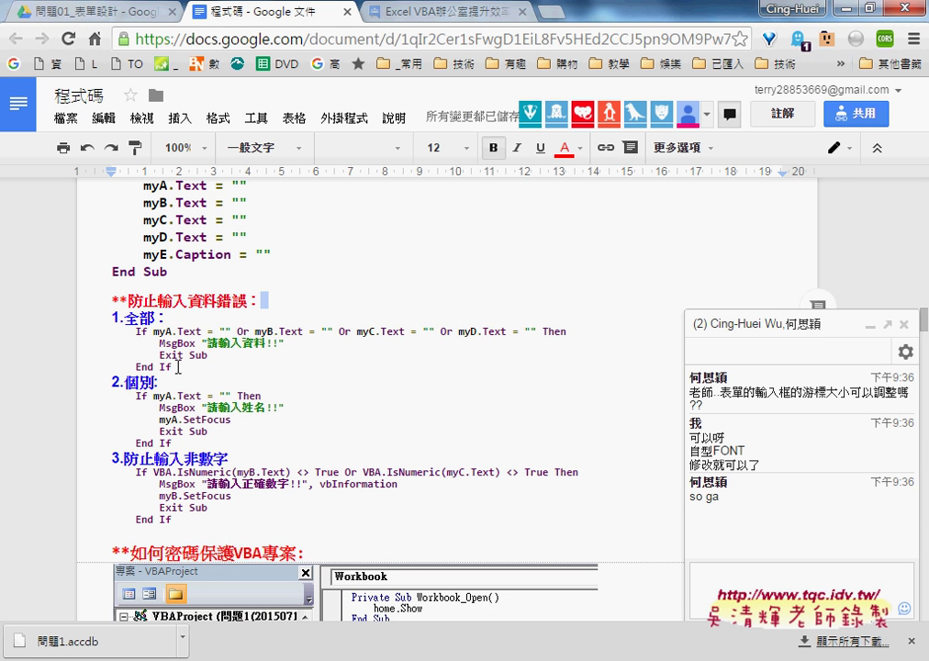
pyautogui.moveTo(172, 367); pyautogui.dragTo(93, 334)
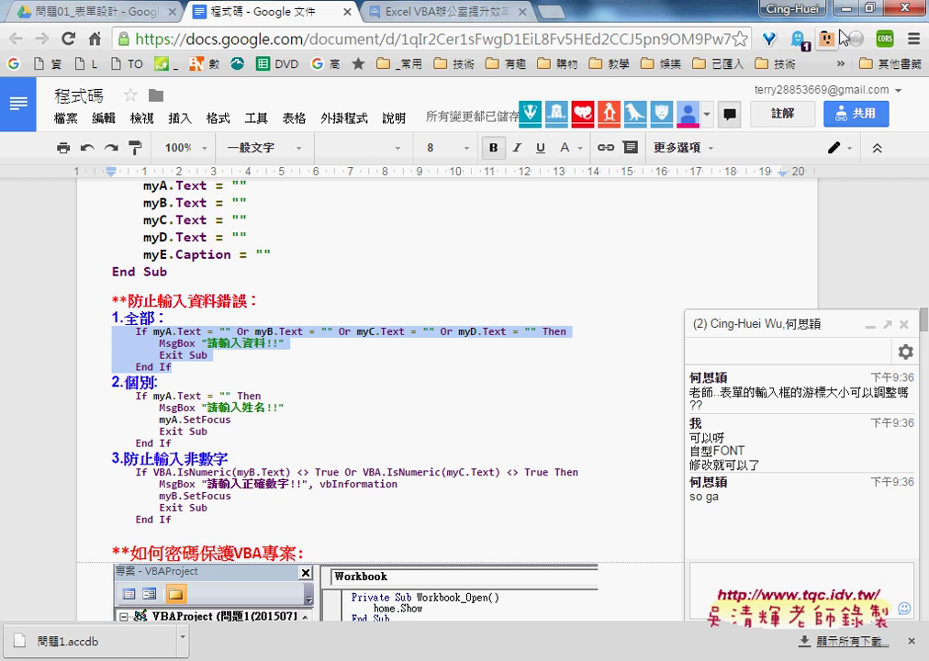
pyautogui.hotkey('alt', 'Tab')
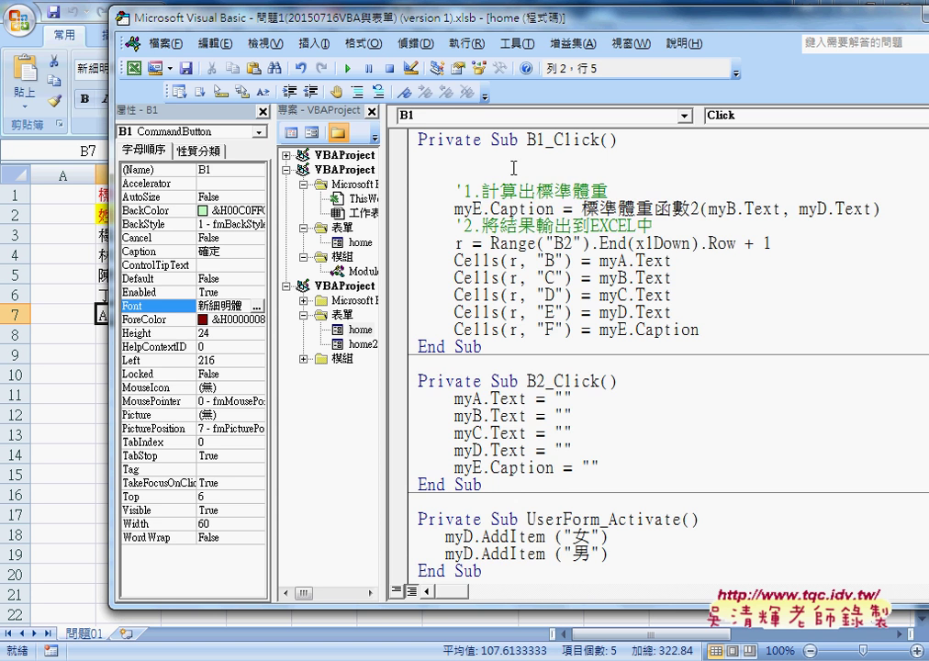
# Step: Paste the empty-field check at the top of B1_Click and fix the If line's indentation
pyautogui.hotkey('ctrl', 'v')
pyautogui.click(492, 157)
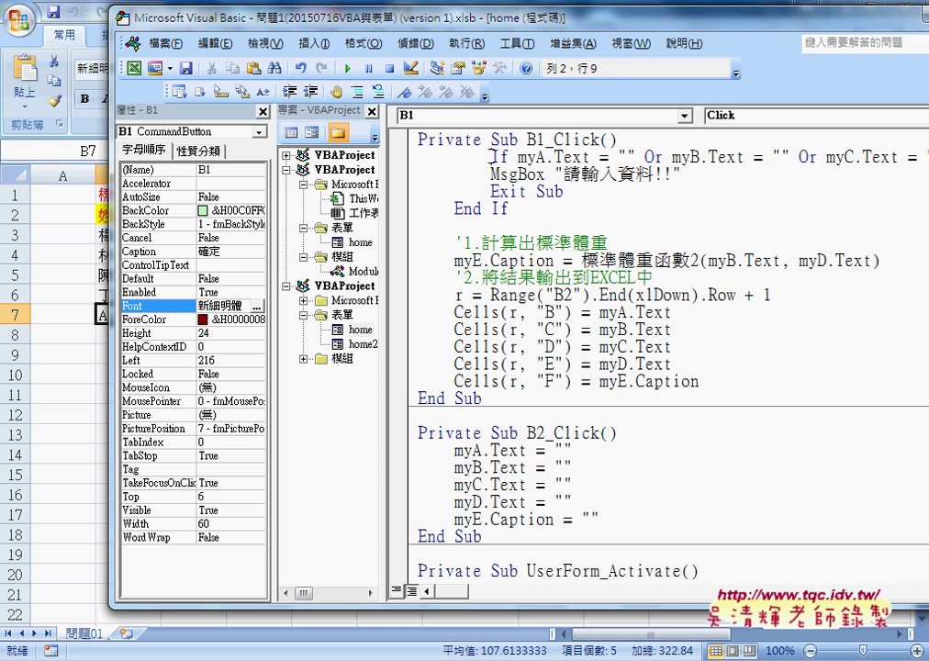
pyautogui.hotkey('shift', 'Tab')
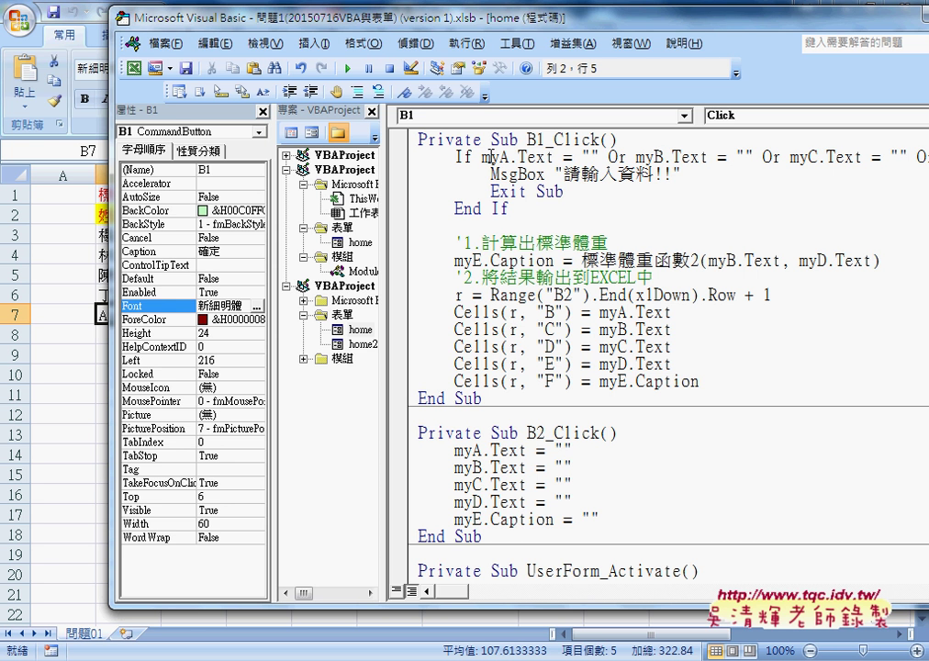
pyautogui.hotkey('shift', 'Home')
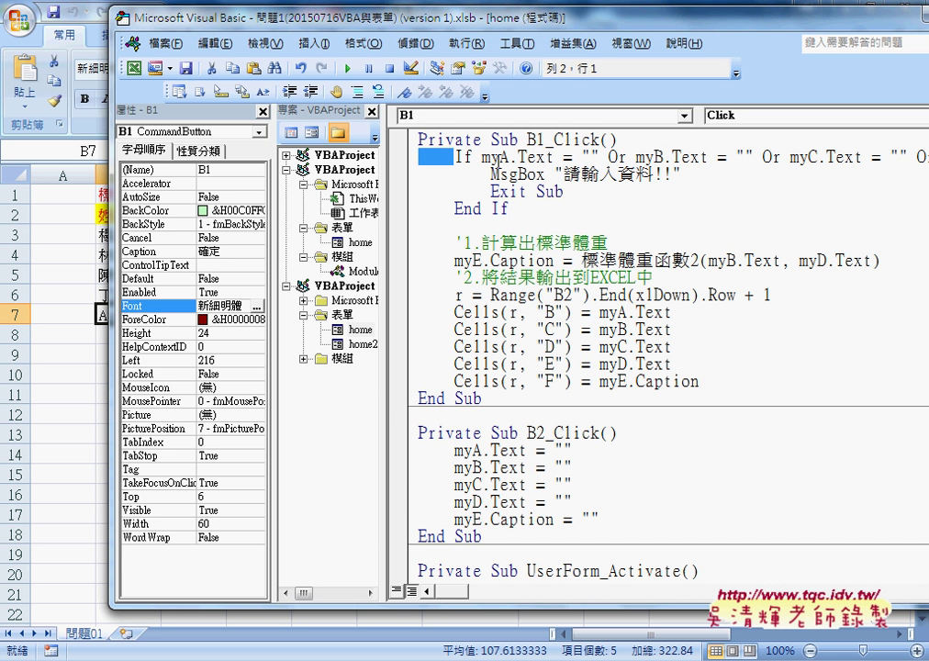
# Step: Highlight myA.Text through myD.Text, the Or operators and Then to explain the condition
pyautogui.moveTo(481, 157); pyautogui.dragTo(596, 157)
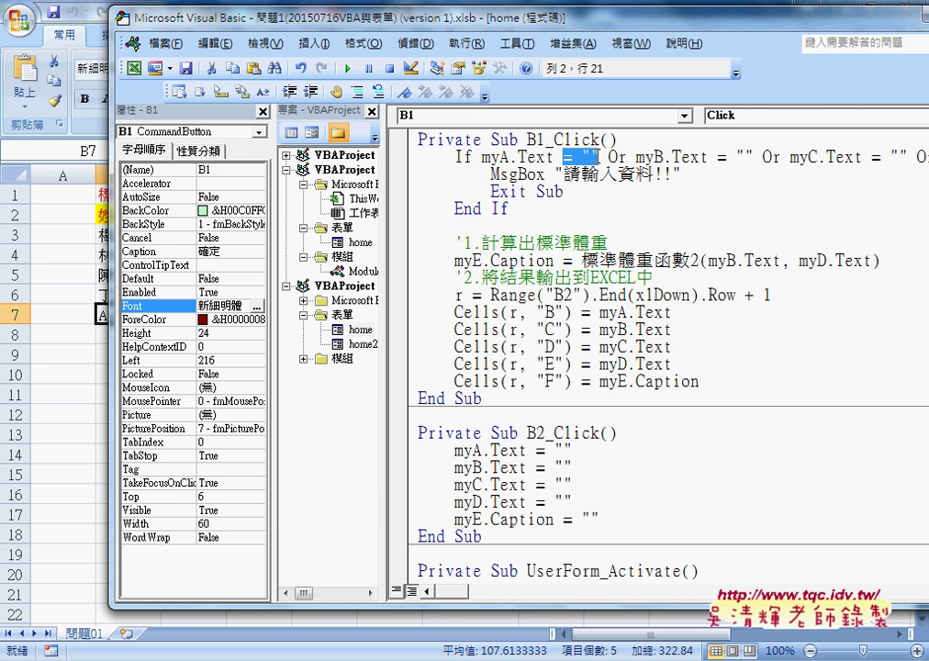
pyautogui.moveTo(433, 26); pyautogui.dragTo(379, 26)
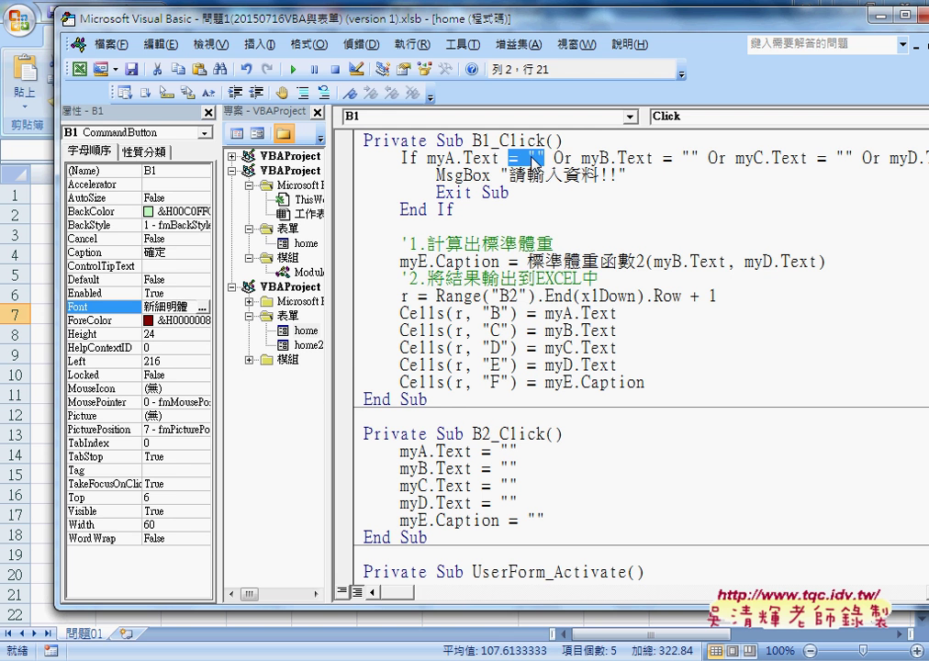
pyautogui.click(570, 157)
pyautogui.doubleClick(562, 157)
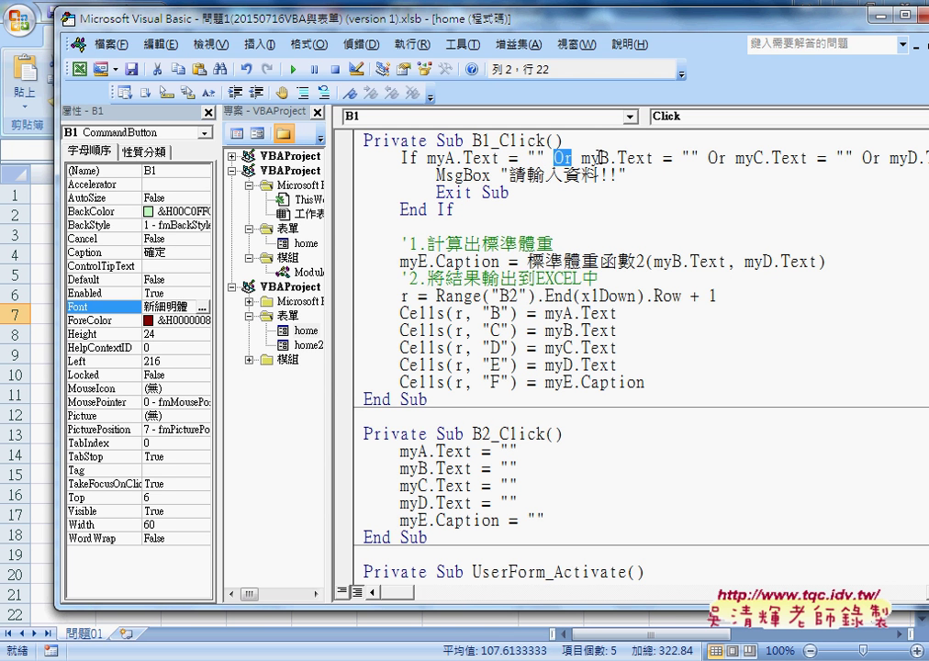
pyautogui.click(598, 157)
pyautogui.click(756, 157)
pyautogui.click(863, 157)
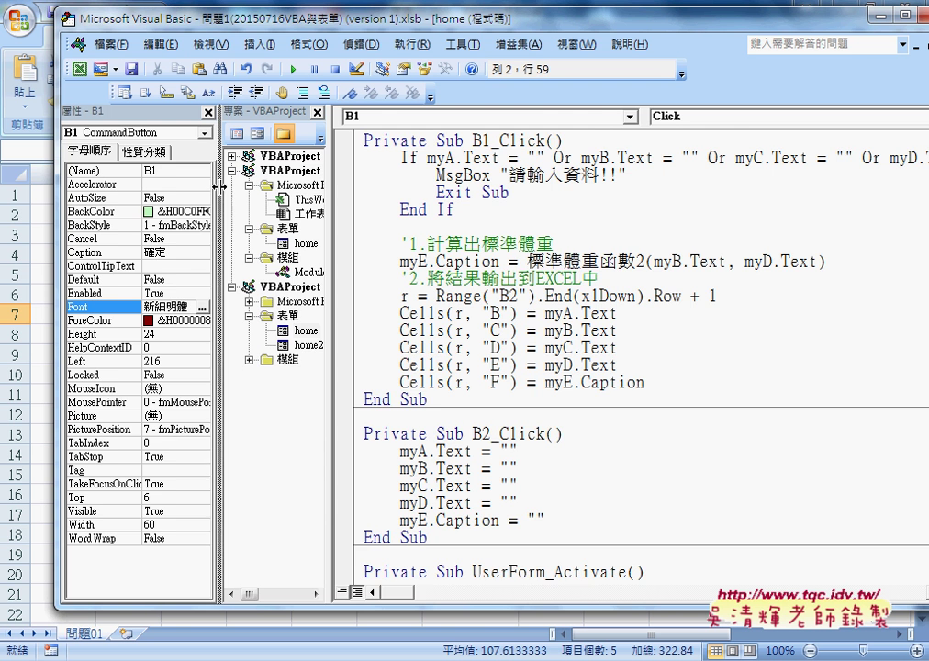
pyautogui.moveTo(221, 185); pyautogui.dragTo(162, 184)
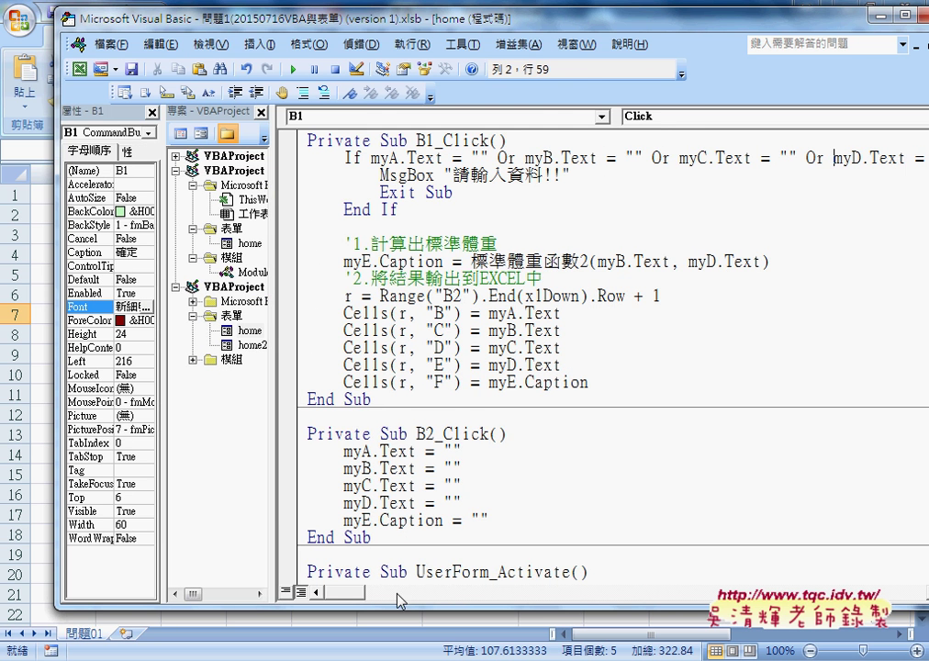
pyautogui.moveTo(353, 601); pyautogui.dragTo(360, 601)
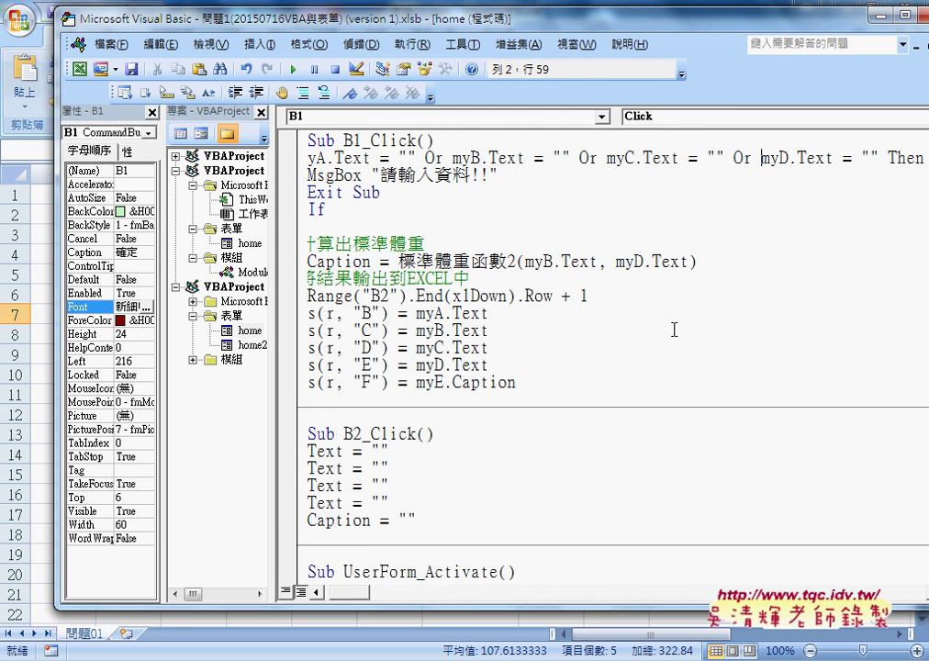
pyautogui.moveTo(888, 158); pyautogui.dragTo(924, 157)
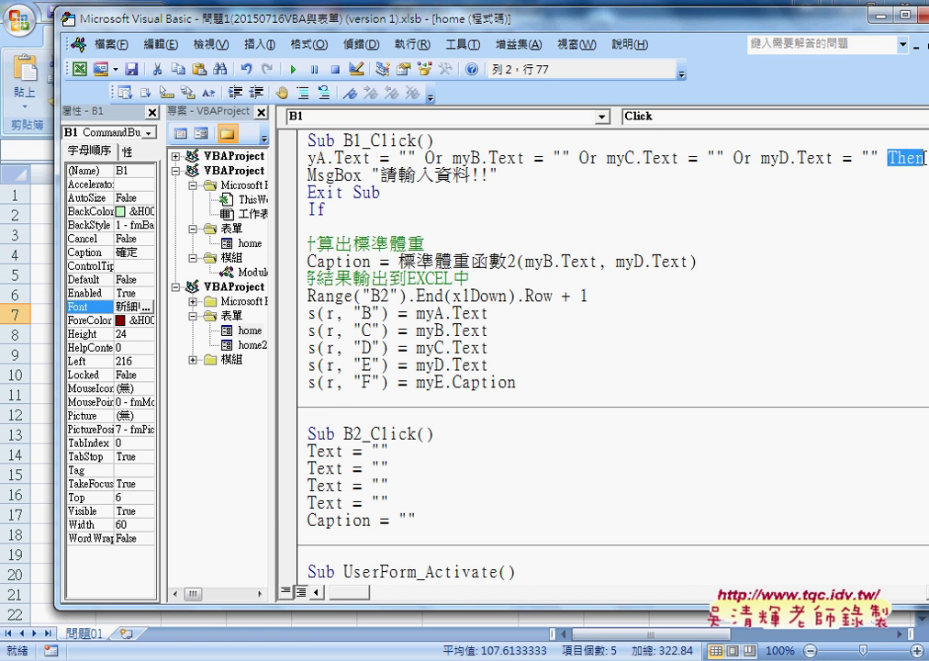
pyautogui.moveTo(344, 592); pyautogui.dragTo(302, 592)
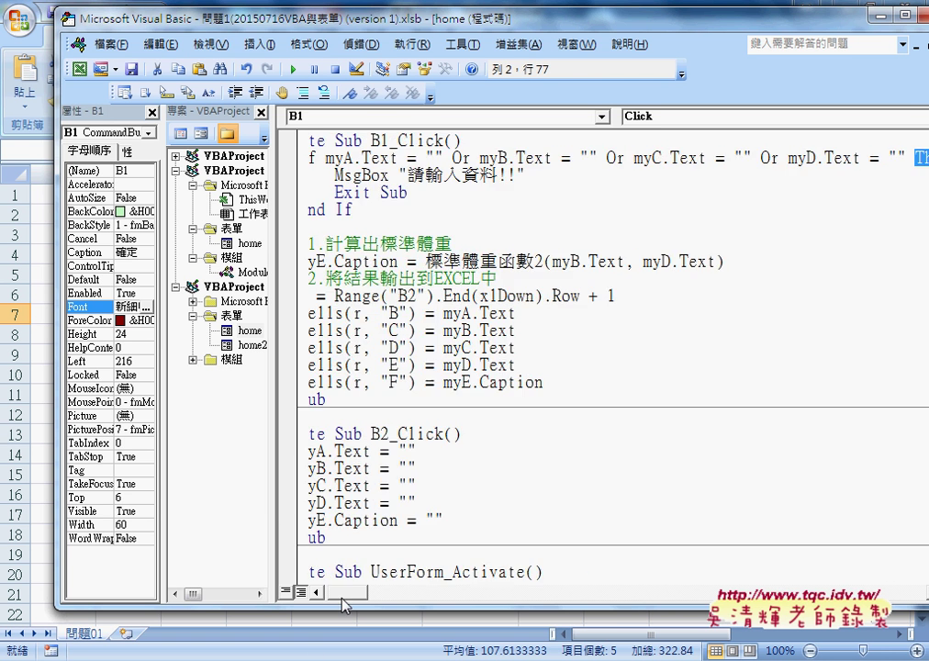
pyautogui.moveTo(496, 157); pyautogui.dragTo(518, 158)
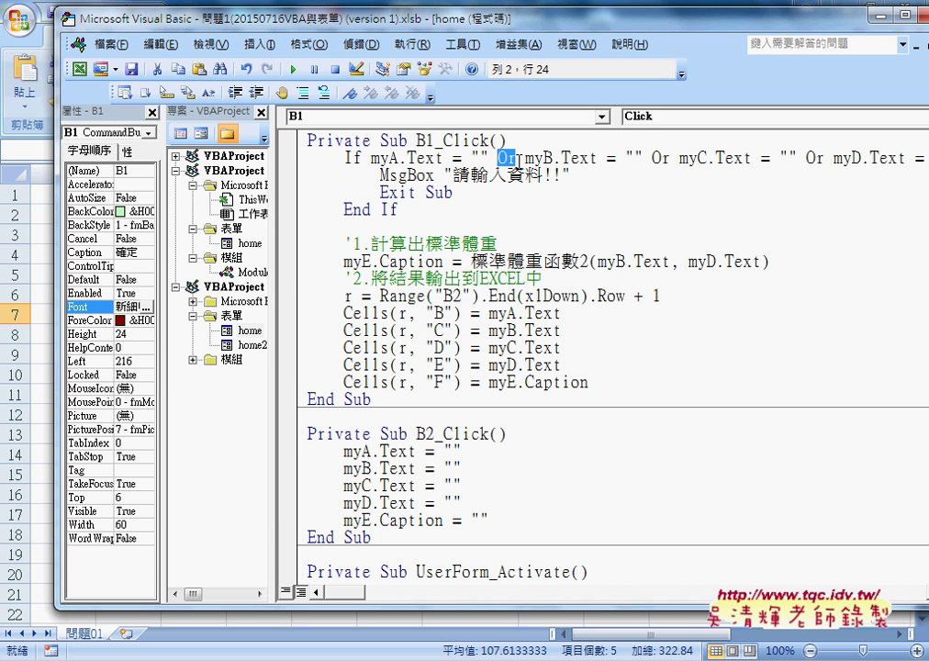
# Step: Highlight MsgBox, the 請輸入資料!! message and Exit Sub, then bring the Excel worksheet forward
pyautogui.moveTo(380, 175); pyautogui.dragTo(437, 174)
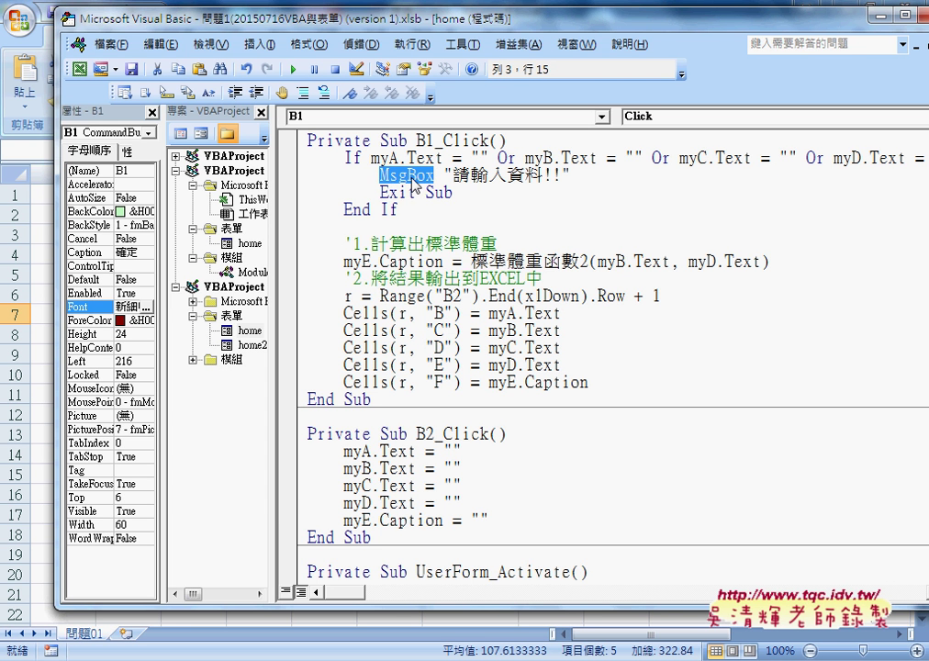
pyautogui.moveTo(443, 174); pyautogui.dragTo(564, 175)
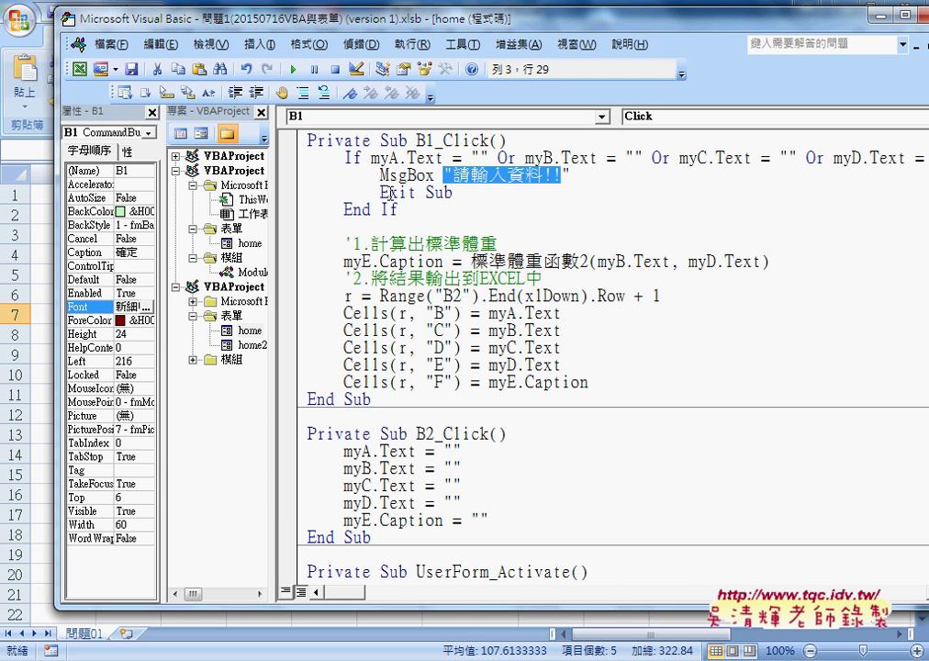
pyautogui.moveTo(380, 191); pyautogui.dragTo(458, 192)
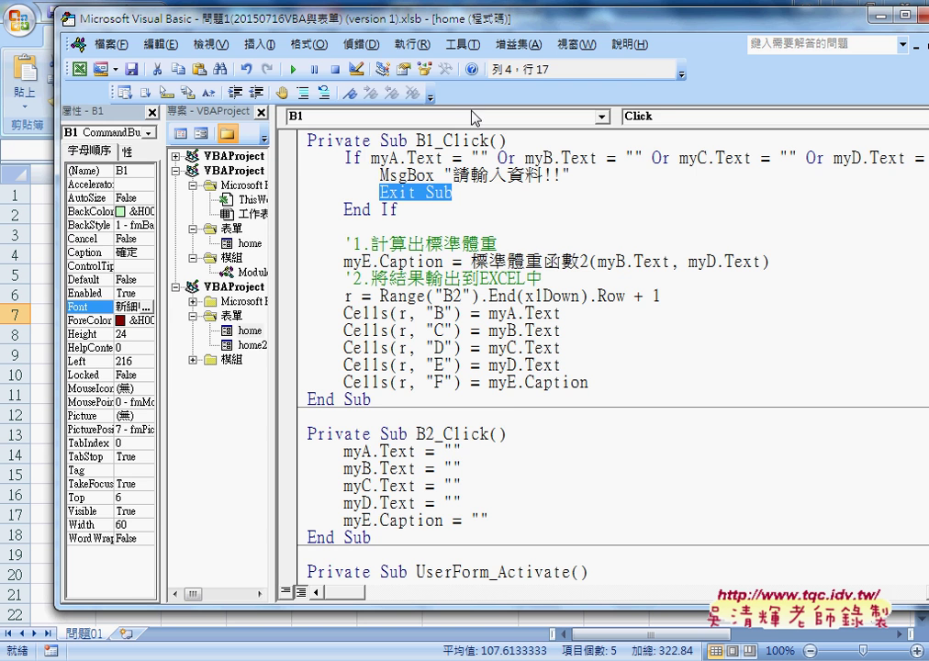
pyautogui.click(285, 3)
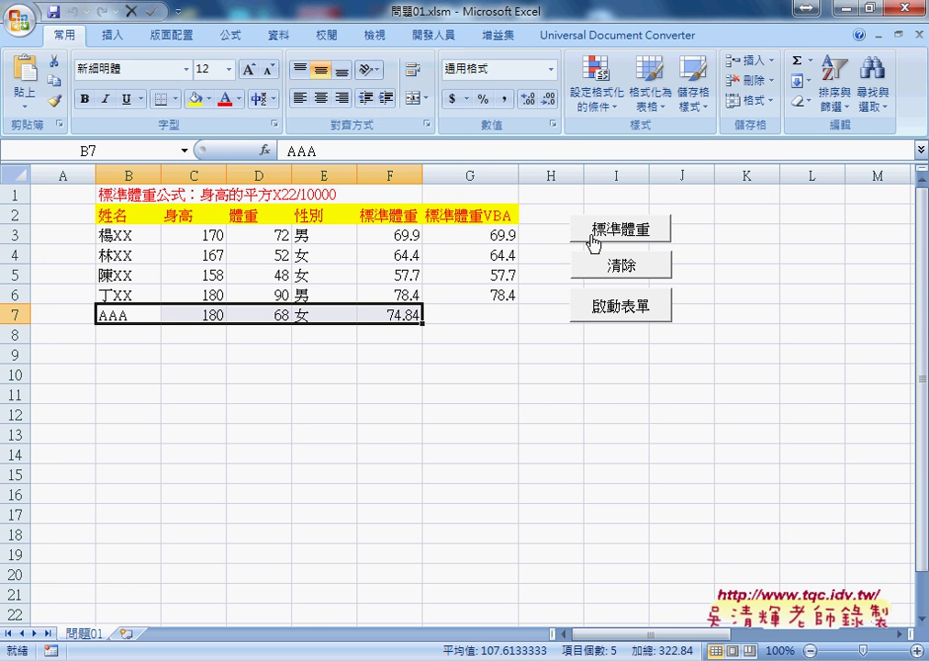
# Step: Launch the form, comment out the failing myD.AddItem line, and test 確定 with empty fields
pyautogui.click(598, 308)
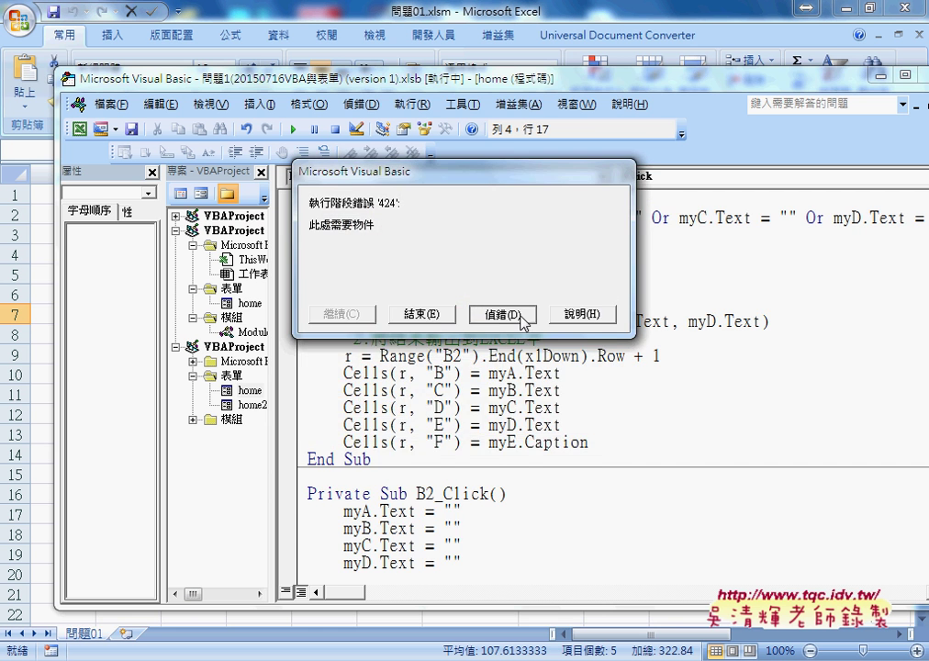
pyautogui.click(501, 315)
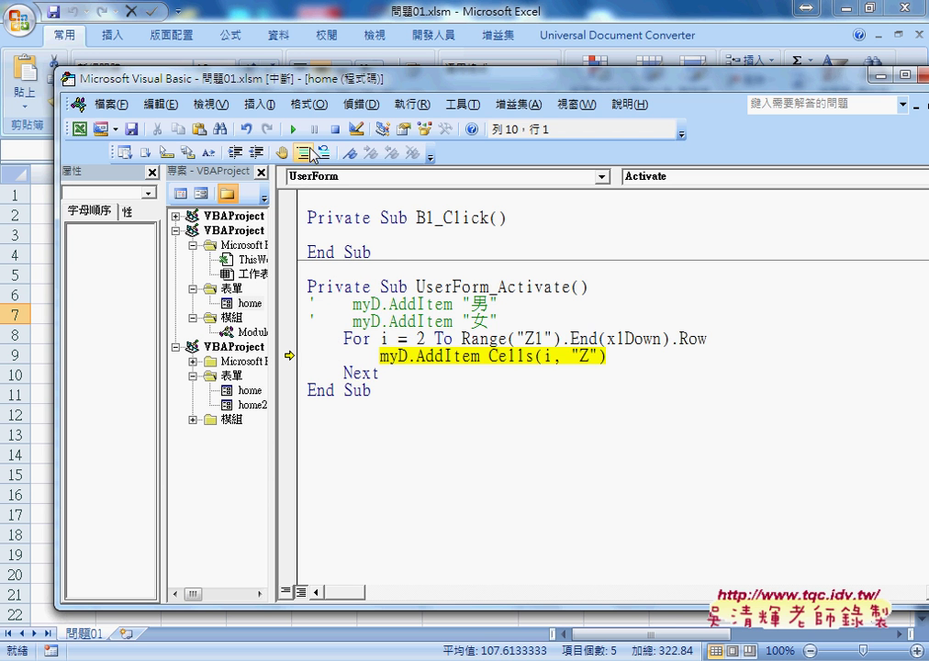
pyautogui.click(311, 149)
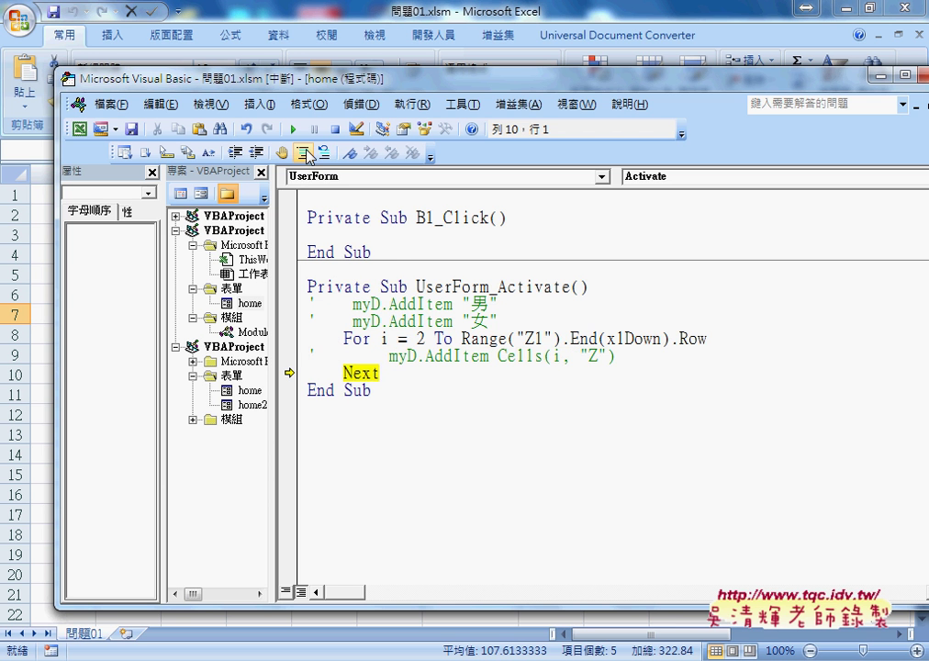
pyautogui.doubleClick(249, 390)
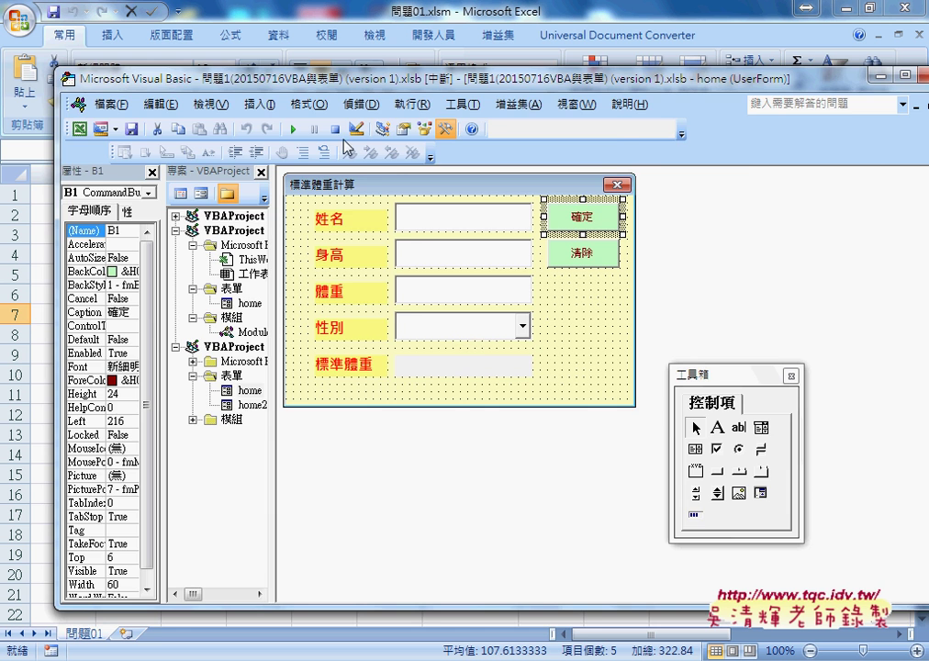
pyautogui.click(294, 129)
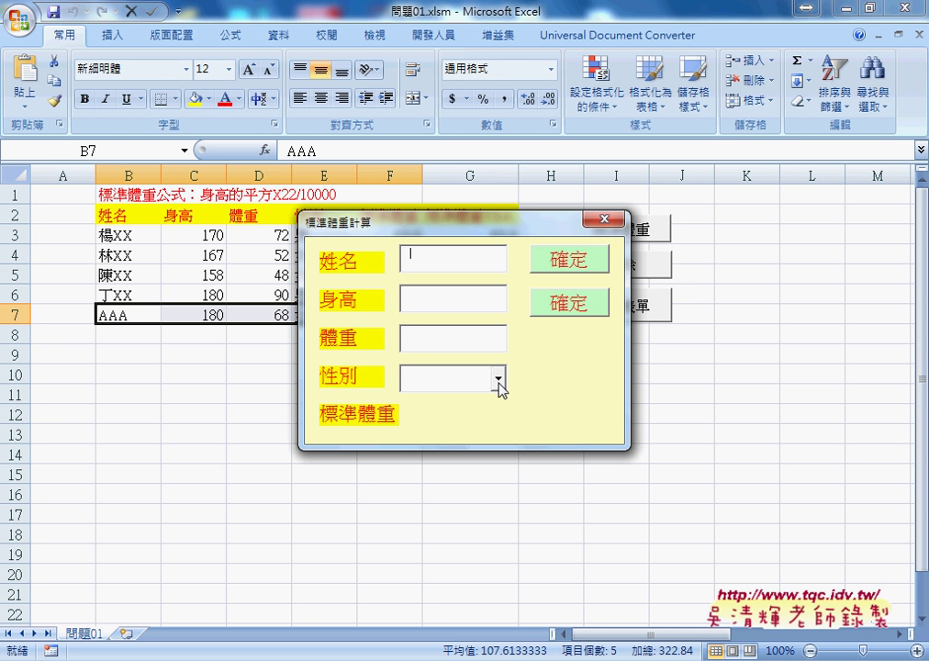
pyautogui.click(579, 265)
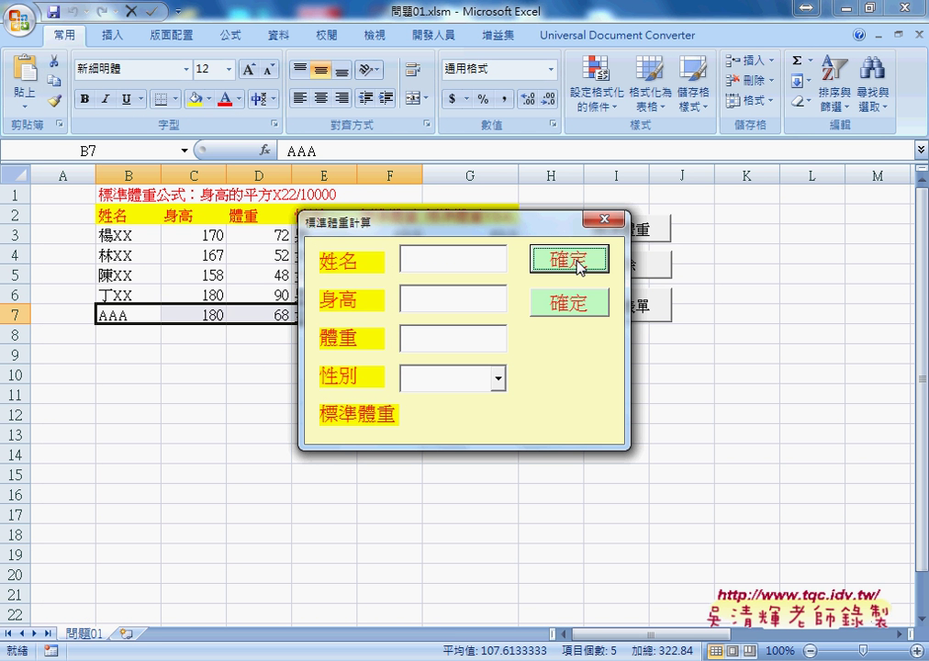
pyautogui.click(605, 219)
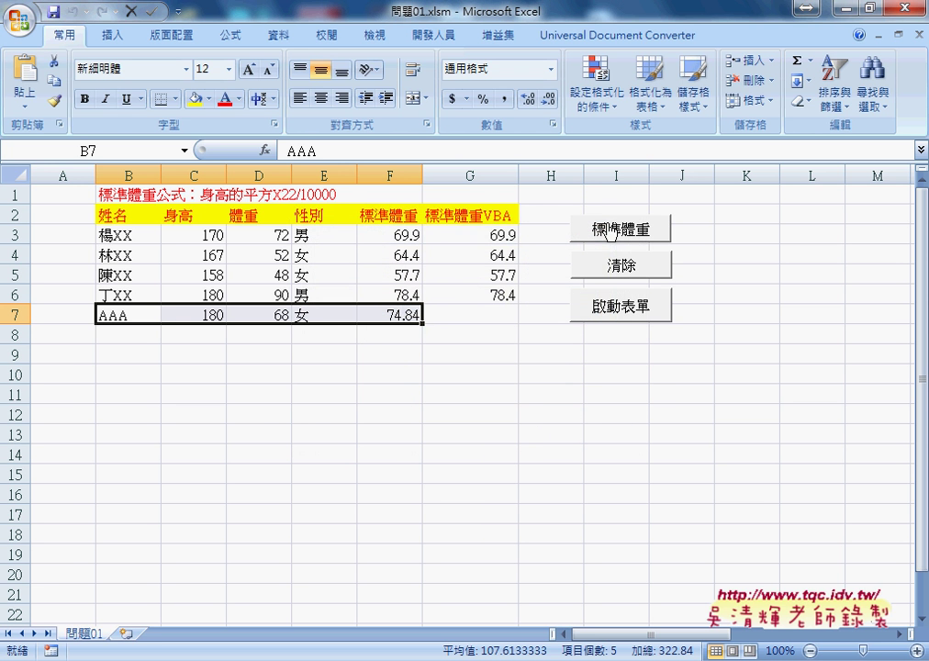
# Step: Open the other workbook's home form and its 確定 click code, then rerun the form
pyautogui.click(434, 36)
pyautogui.click(37, 78)
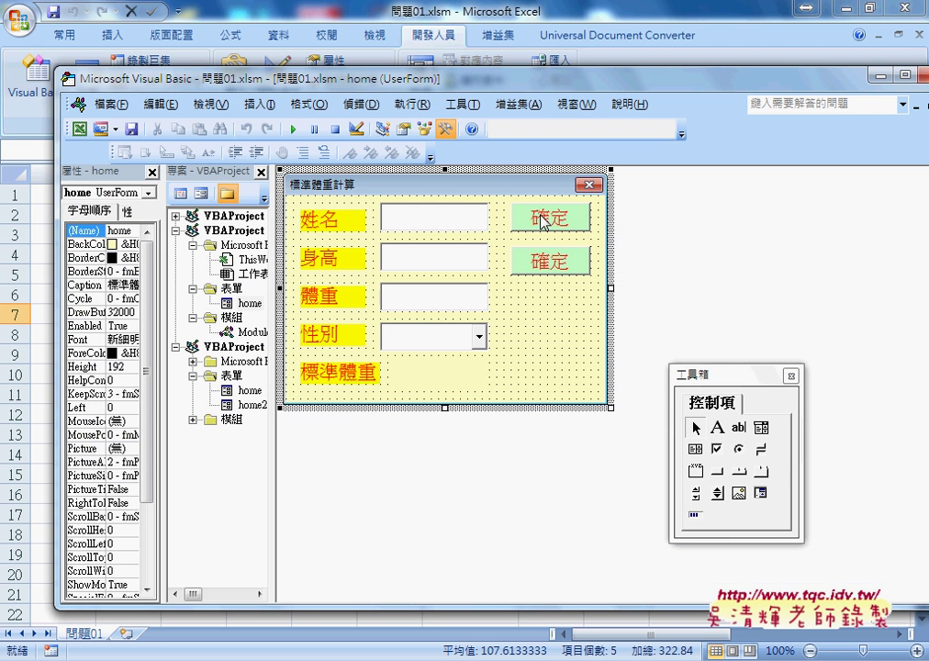
pyautogui.click(543, 218)
pyautogui.doubleClick(543, 218)
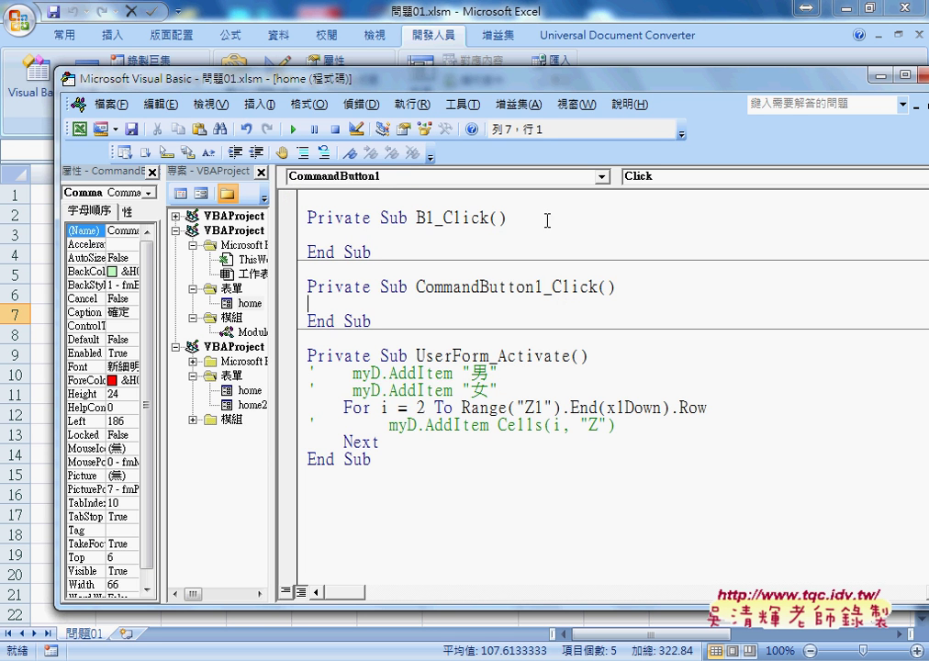
pyautogui.moveTo(713, 81); pyautogui.dragTo(671, 63)
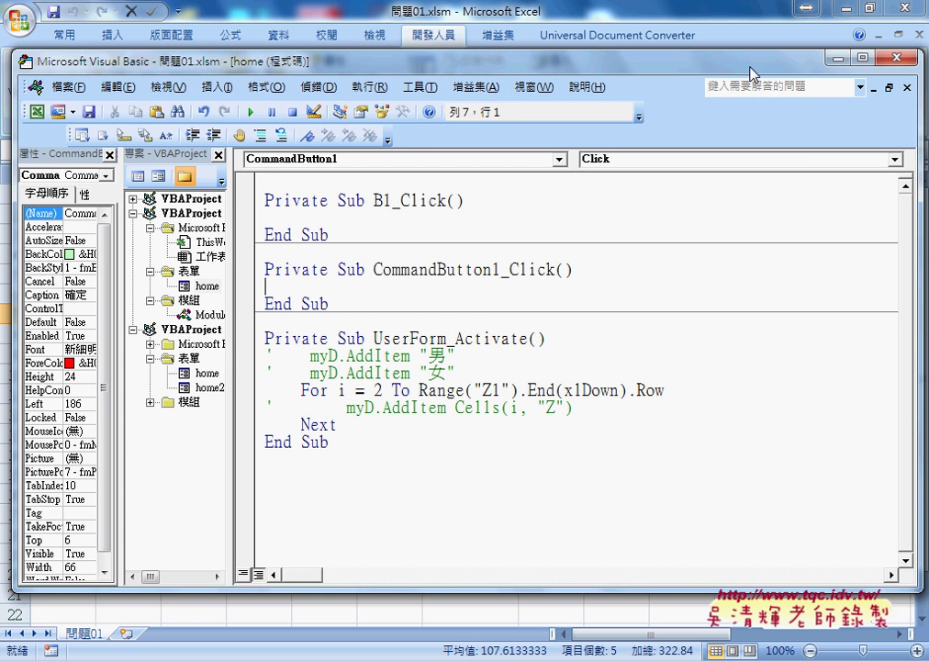
pyautogui.hotkey('shift', 'F7')
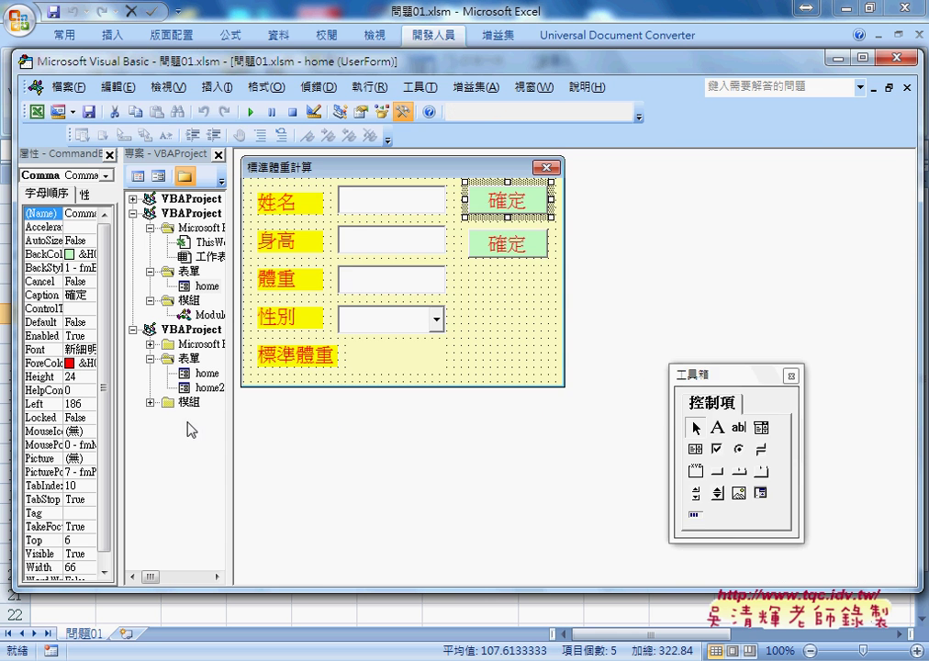
pyautogui.doubleClick(207, 373)
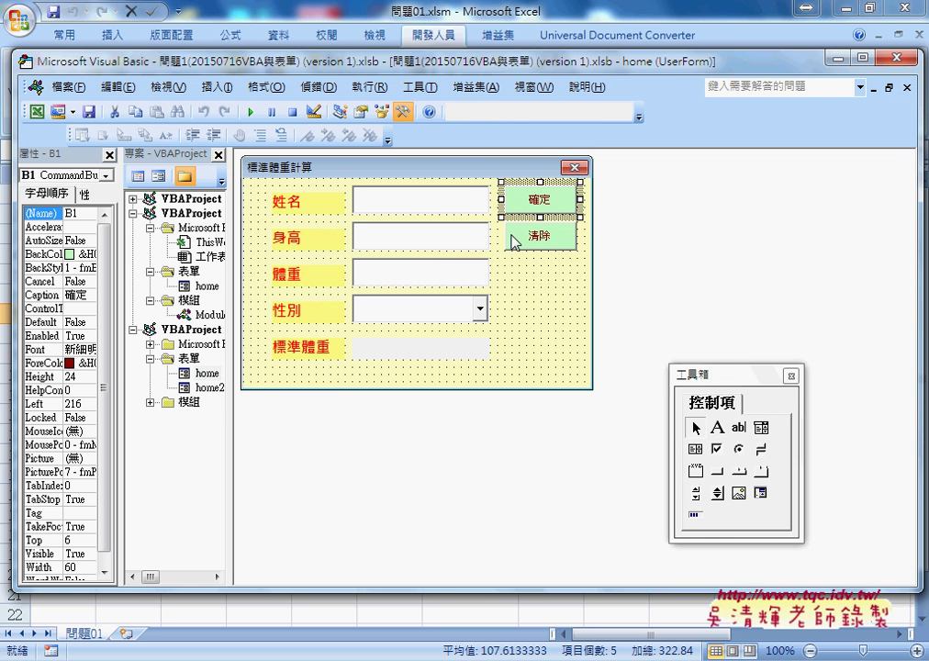
pyautogui.doubleClick(536, 210)
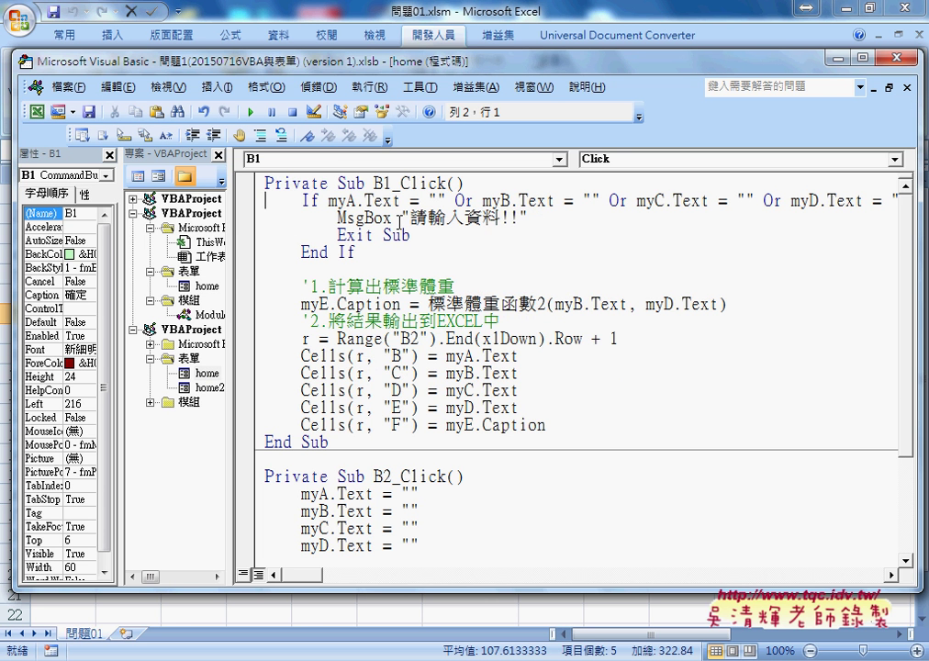
pyautogui.click(252, 113)
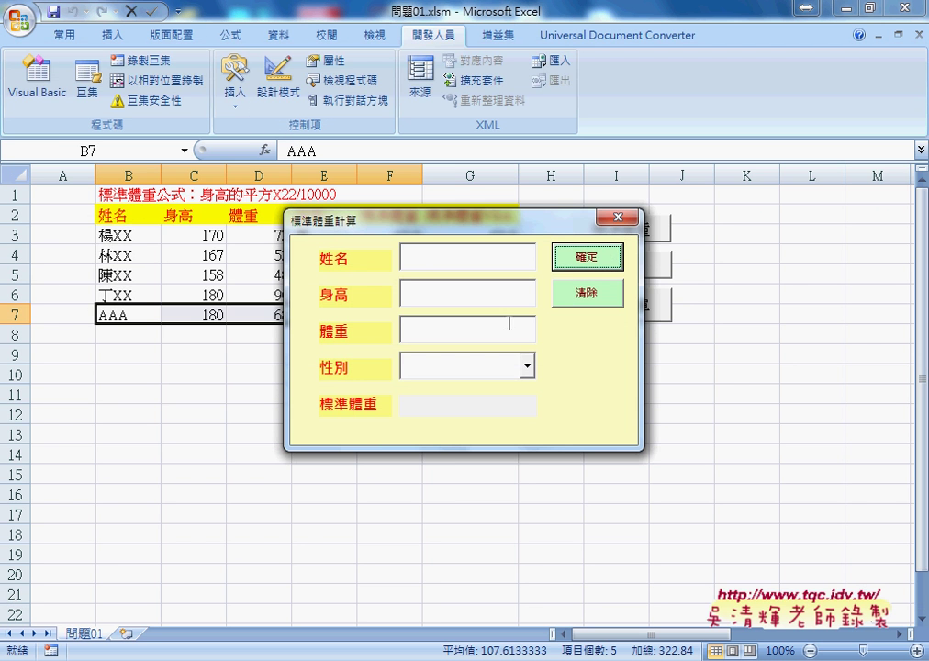
# Step: Submit the empty form and dismiss the 請輸入資料!! warning
pyautogui.click(588, 260)
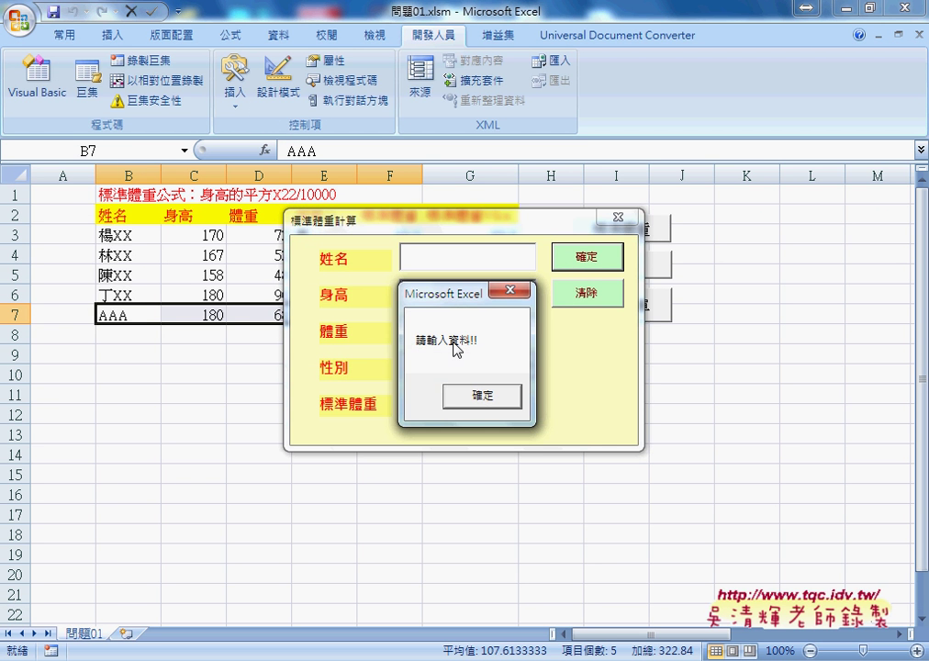
pyautogui.moveTo(468, 294); pyautogui.dragTo(637, 286)
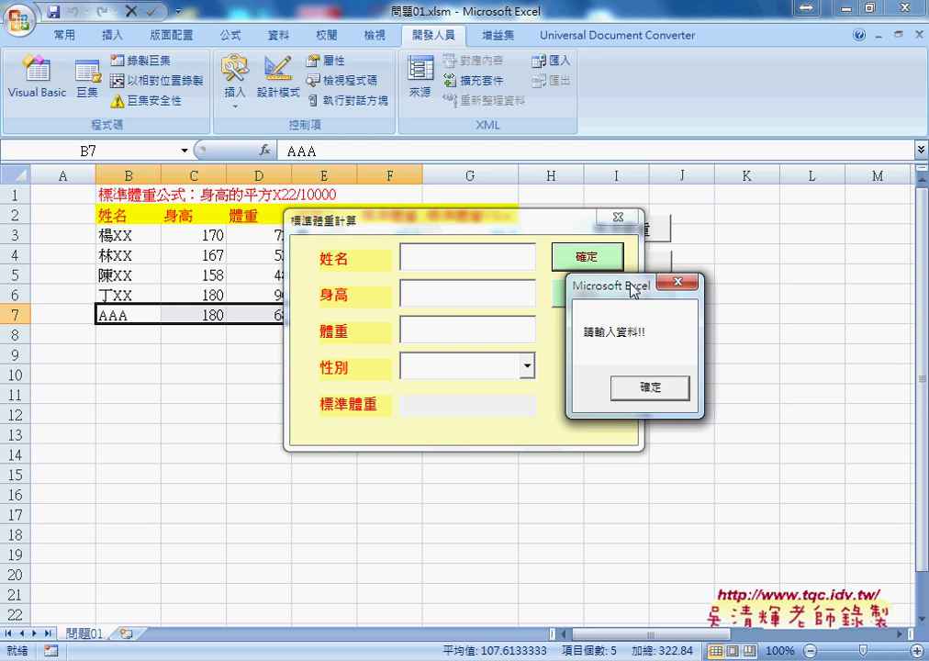
pyautogui.click(652, 389)
# Step: Enter BBB, 180 and 50, submit without a gender, and dismiss the warning
pyautogui.click(468, 266)
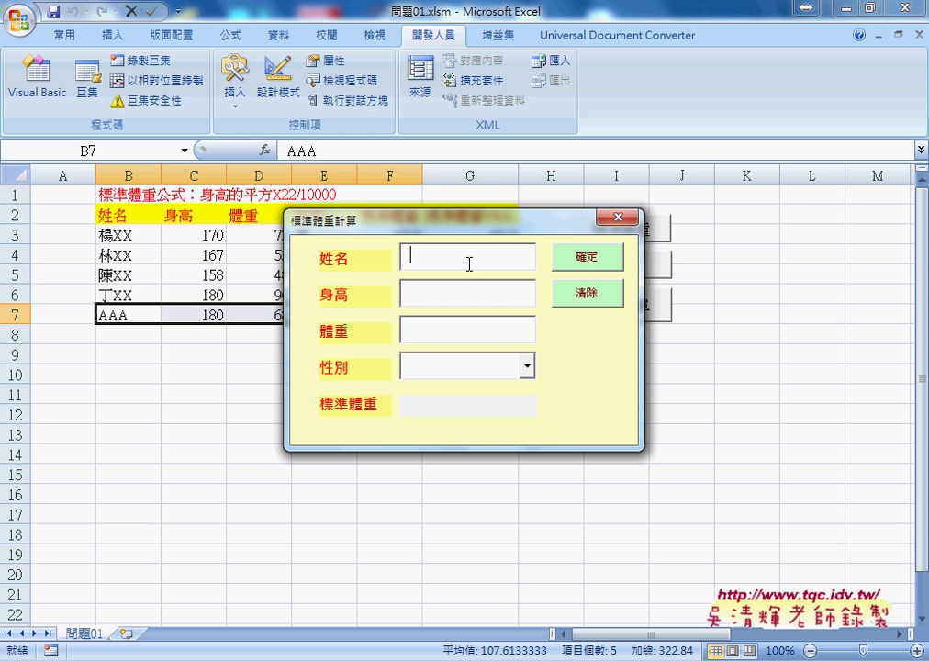
pyautogui.write('B')
pyautogui.write('BB')
pyautogui.press('Tab')
pyautogui.write('18')
pyautogui.write('0')
pyautogui.press('Tab')
pyautogui.write('5')
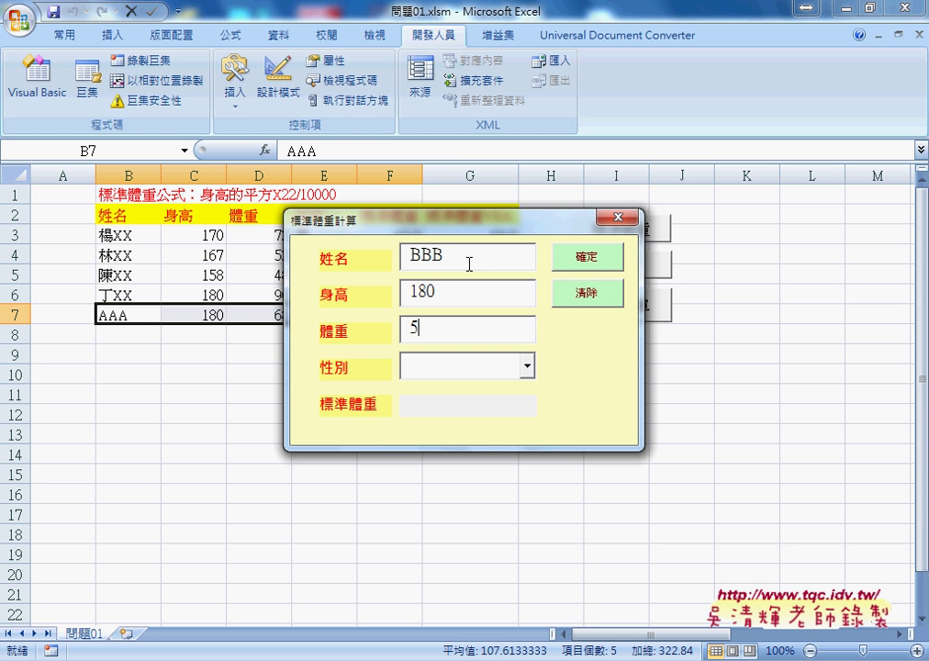
pyautogui.write('0')
pyautogui.click(599, 263)
pyautogui.click(491, 392)
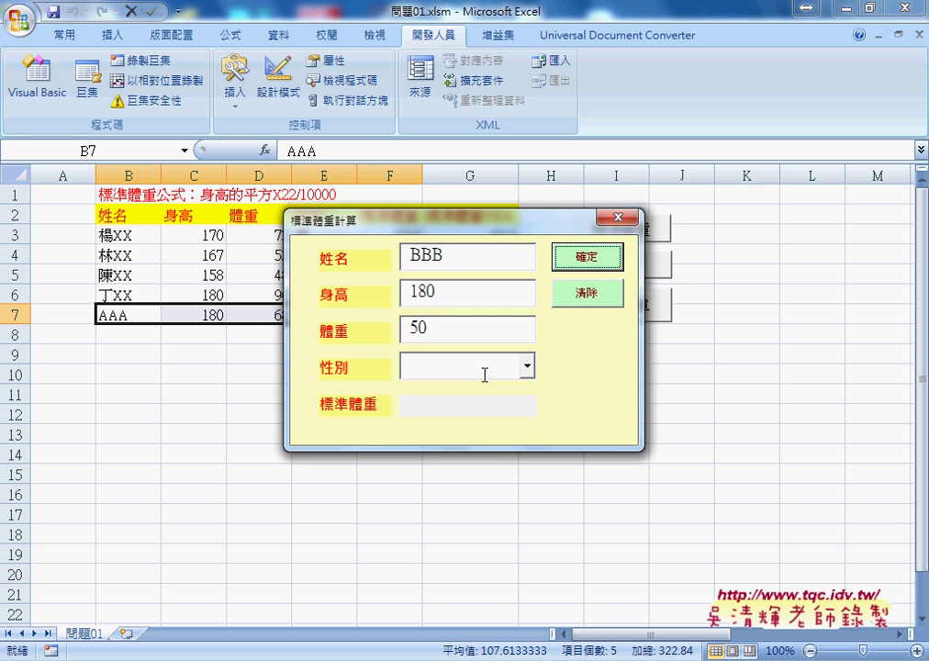
# Step: Choose 女 as the gender and submit, adding the BBB record to row 8
pyautogui.click(527, 366)
pyautogui.click(504, 390)
pyautogui.moveTo(591, 223); pyautogui.dragTo(802, 212)
pyautogui.click(794, 250)
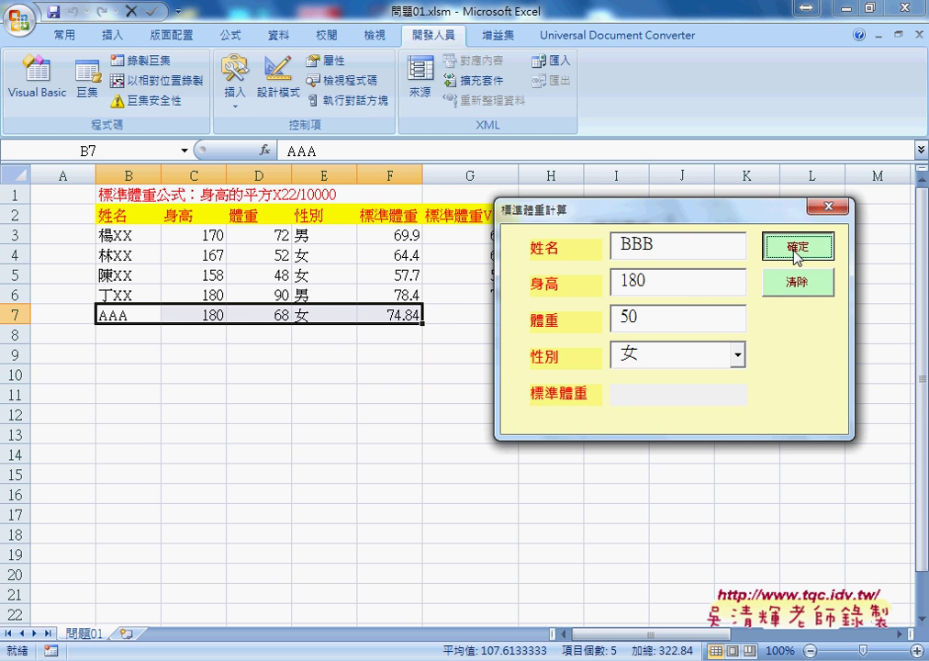
pyautogui.click(797, 253)
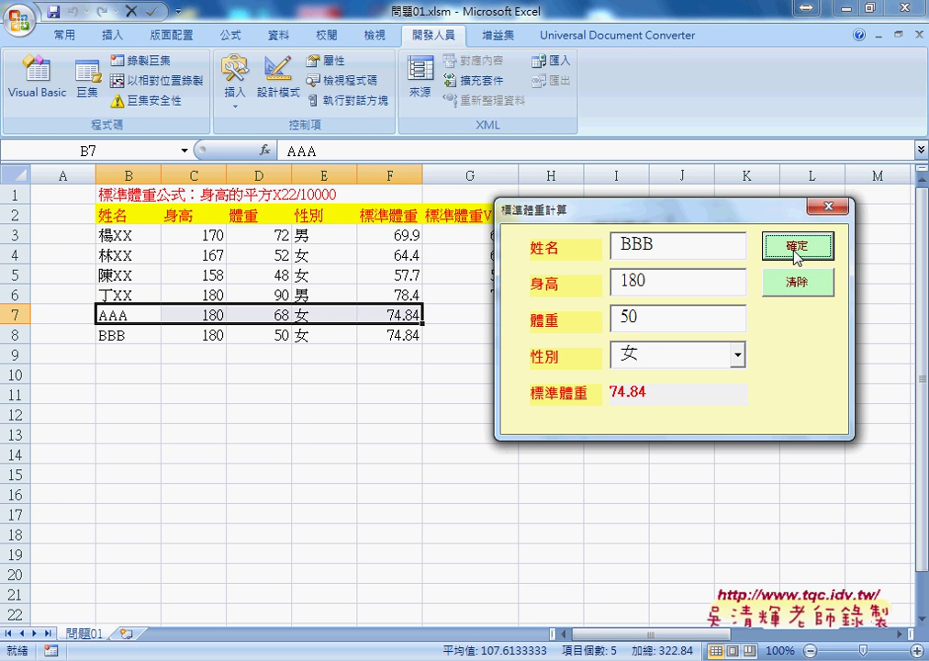
# Step: Close the running form and switch to the Google Docs notes at the empty-name check
pyautogui.hotkey('alt', 'F11')
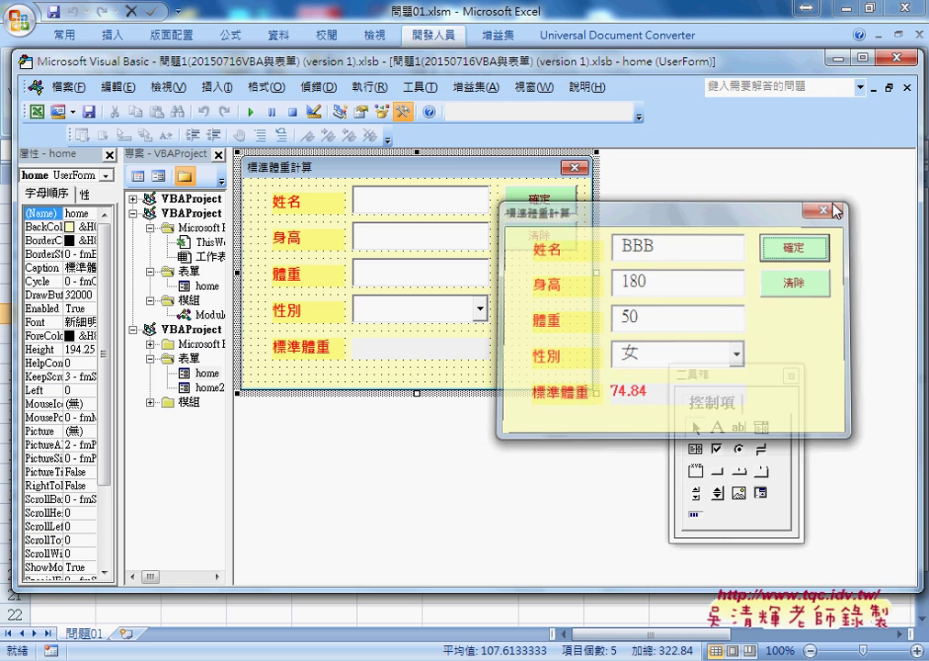
pyautogui.hotkey('alt', 'Tab')
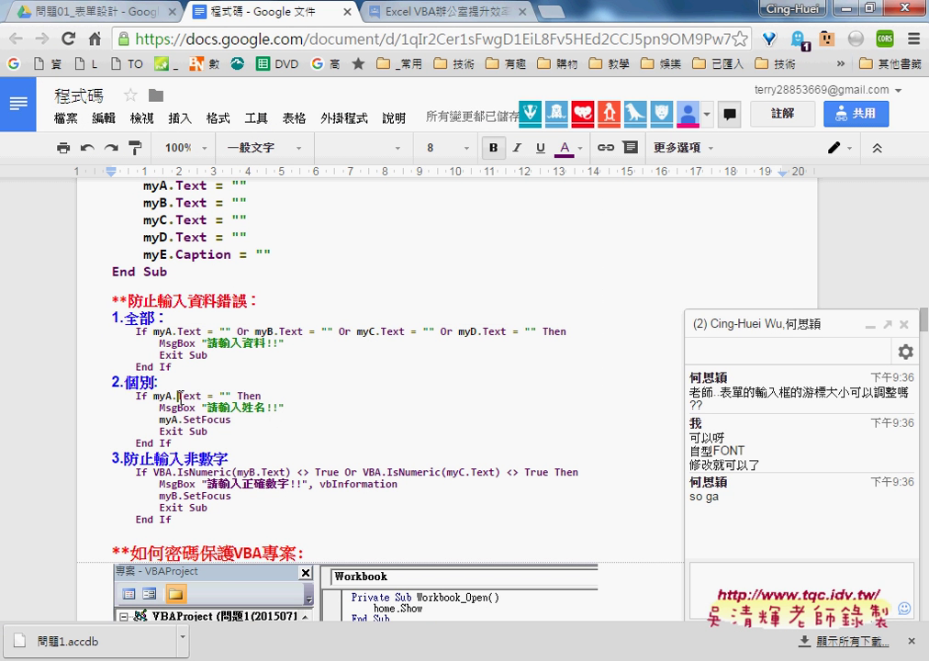
pyautogui.moveTo(177, 395)
pyautogui.mouseDown()
pyautogui.moveTo(232, 396)
pyautogui.moveTo(161, 419)
pyautogui.mouseUp()
pyautogui.click(238, 419)
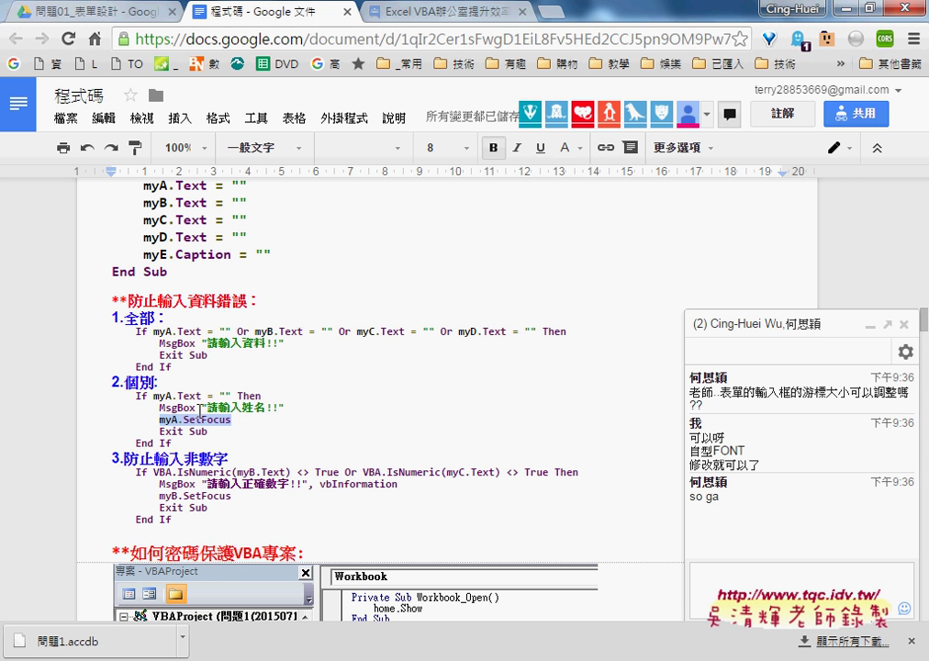
# Step: Select the myA.SetFocus line, undoing an accidental text move, then head back to Excel
pyautogui.moveTo(177, 419); pyautogui.dragTo(230, 421)
pyautogui.moveTo(161, 419); pyautogui.dragTo(160, 419)
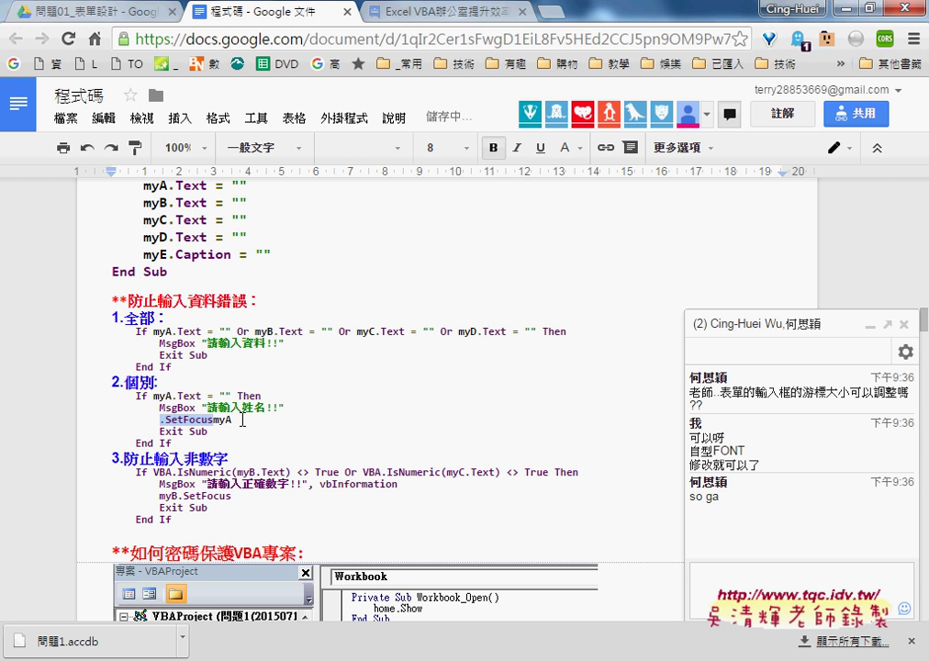
pyautogui.hotkey('ctrl', 'z')
pyautogui.click(235, 421)
pyautogui.keyDown('shift'); pyautogui.click(161, 420); pyautogui.keyUp('shift')
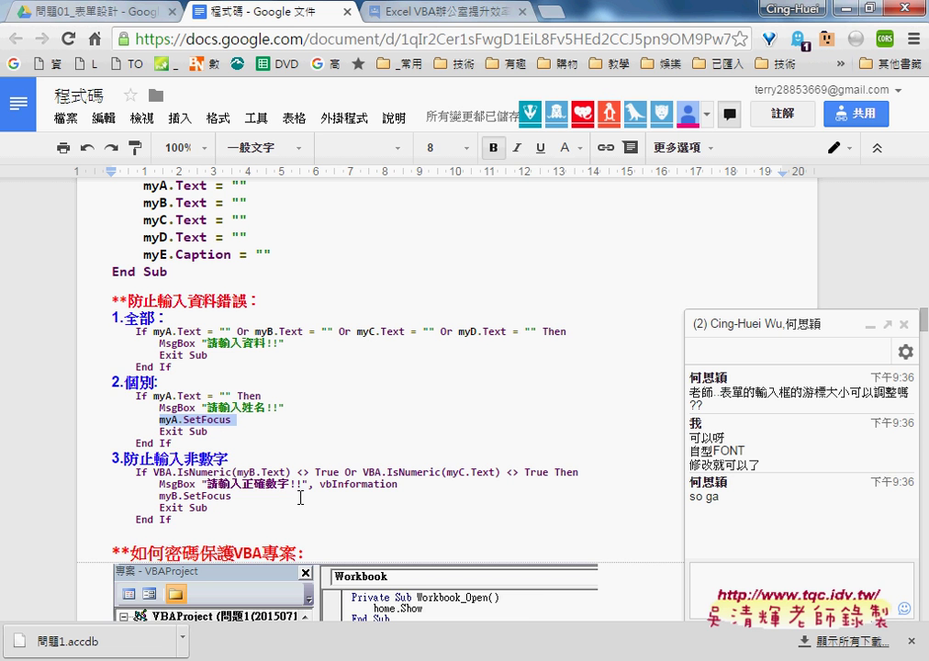
pyautogui.click(417, 660)
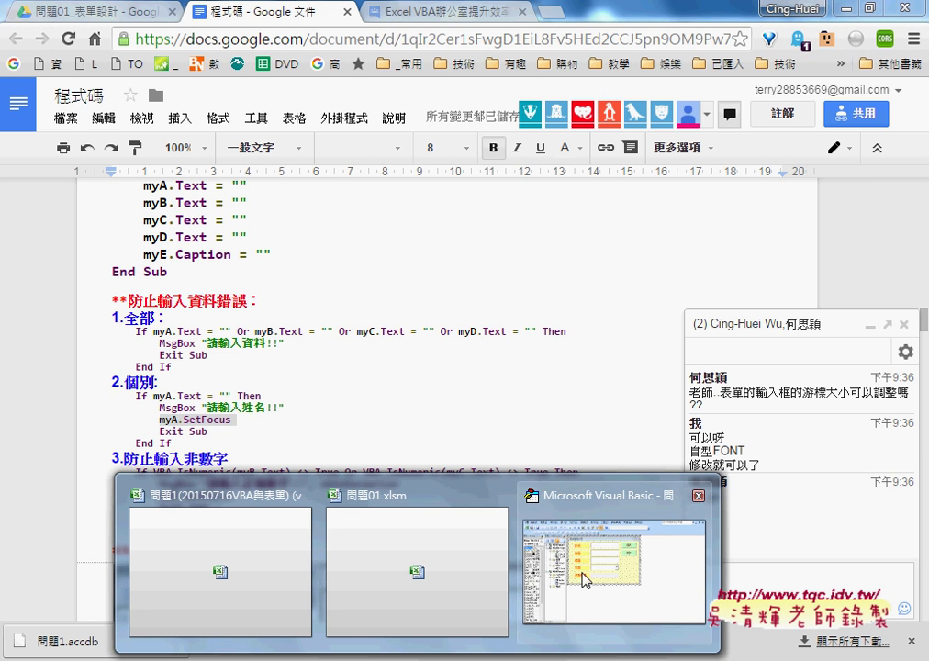
# Step: Insert myA.SetFocus below the 請輸入資料!! warning in B1_Click, then run the form
pyautogui.click(587, 573)
pyautogui.doubleClick(523, 200)
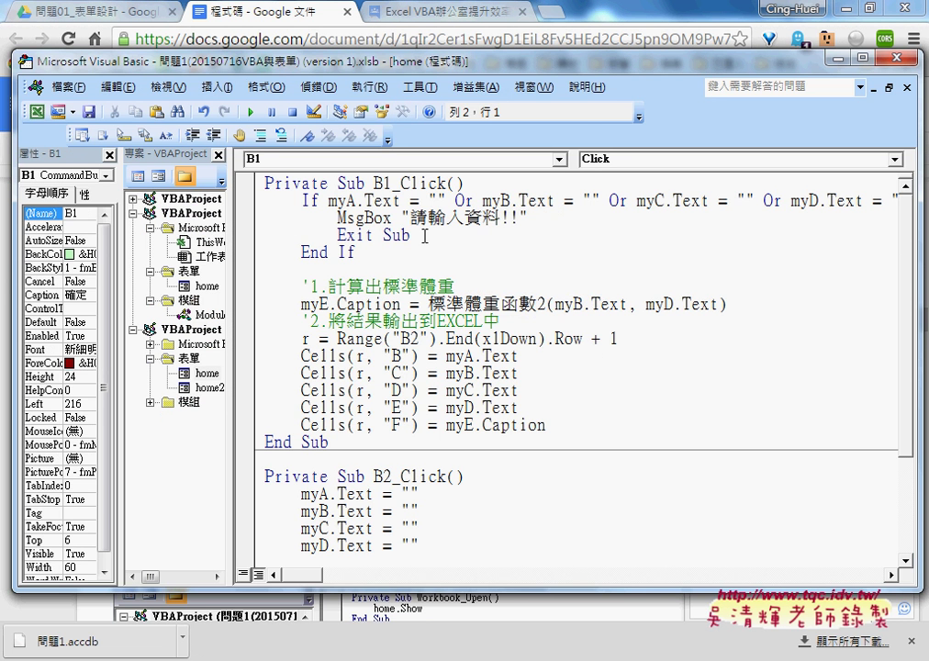
pyautogui.click(525, 217)
pyautogui.press('Return')
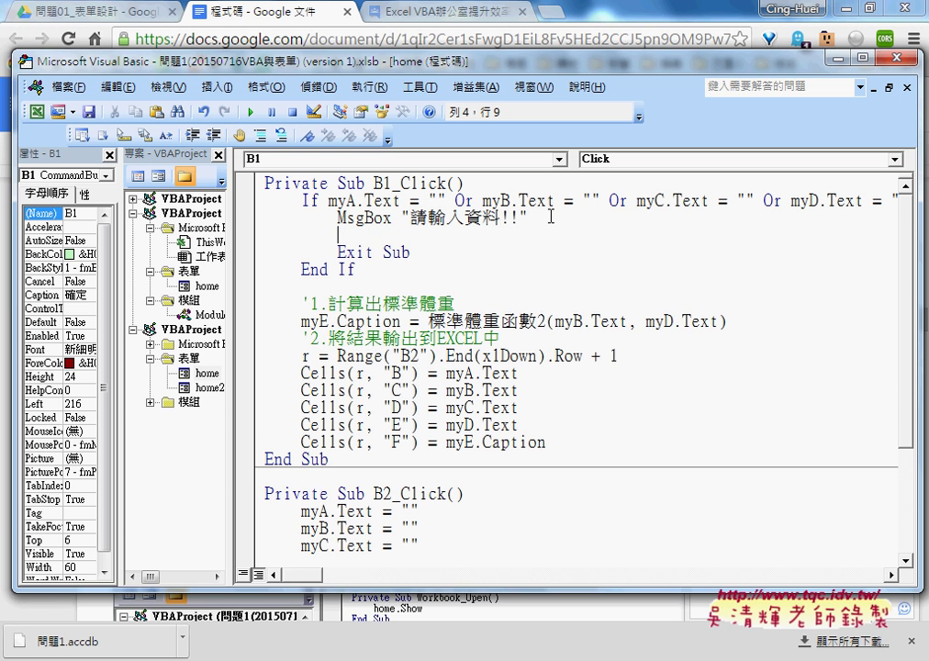
pyautogui.write('myA.SetFocus')
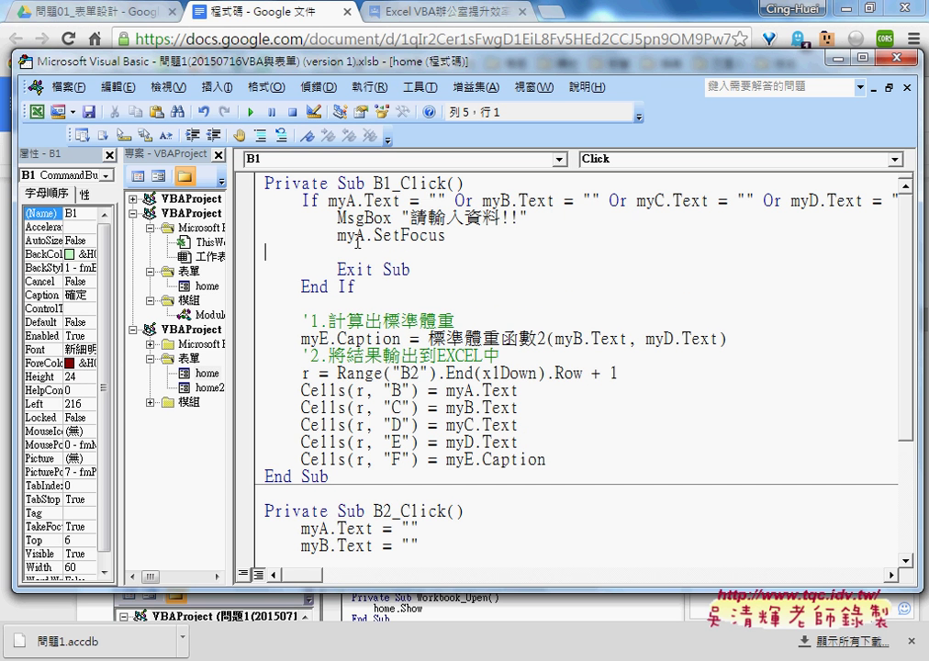
pyautogui.moveTo(365, 235); pyautogui.dragTo(477, 234)
pyautogui.write('.')
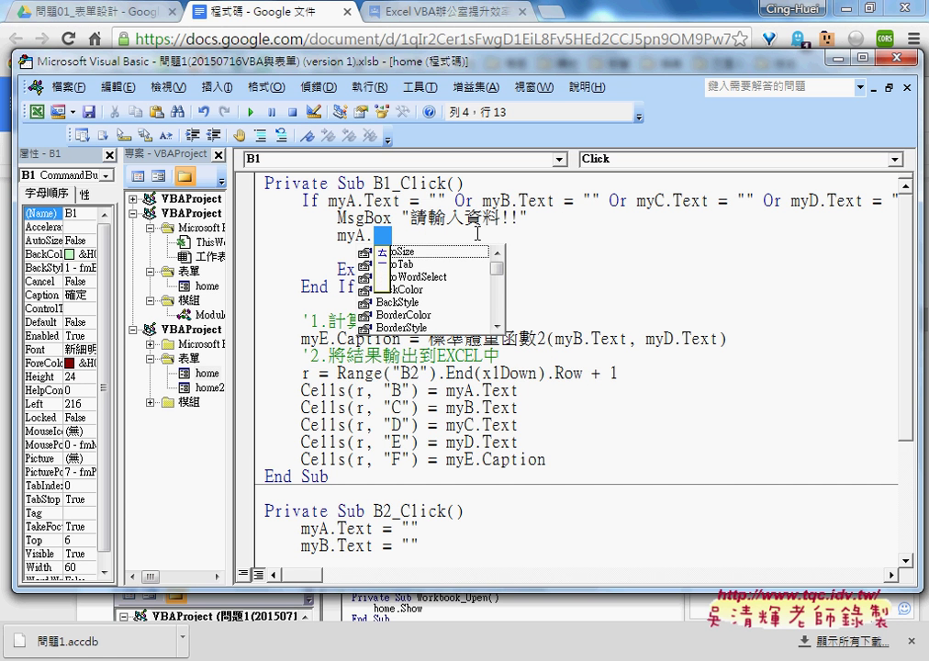
pyautogui.write('se')
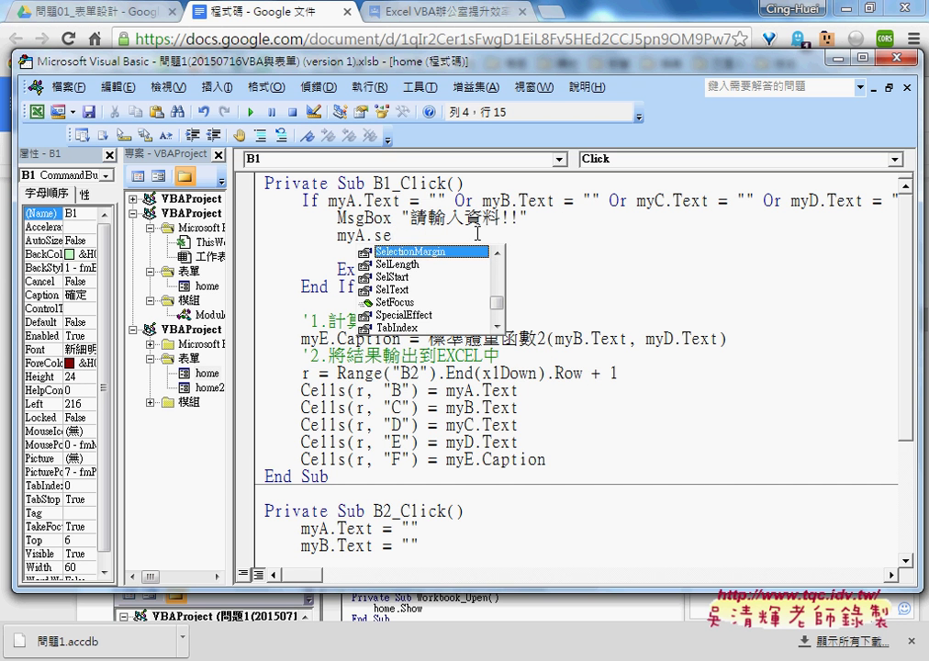
pyautogui.press('Down')
pyautogui.press('Down')
pyautogui.press('Down')
pyautogui.press('Down')
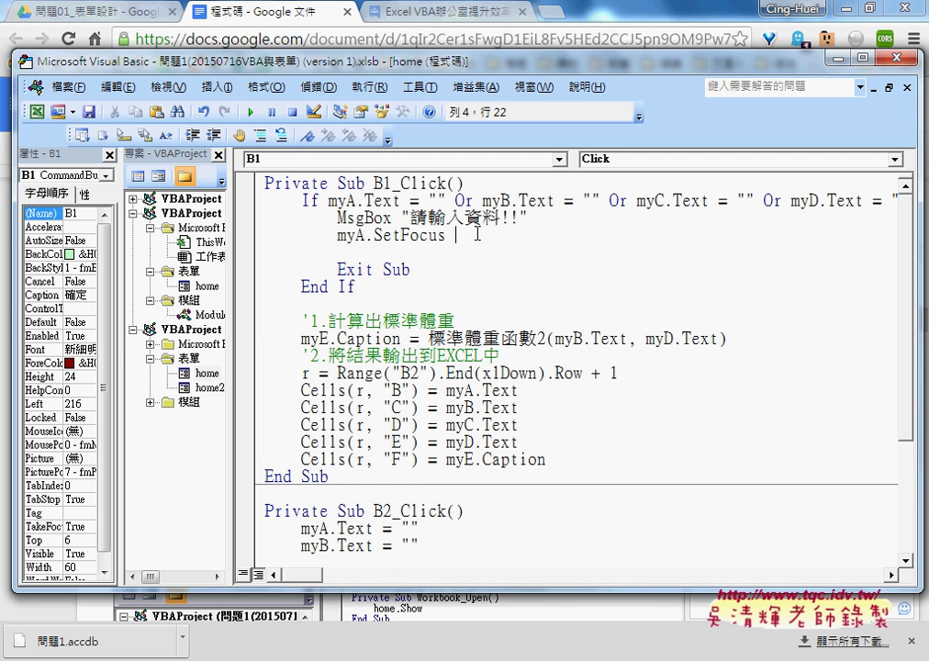
pyautogui.press('Delete')
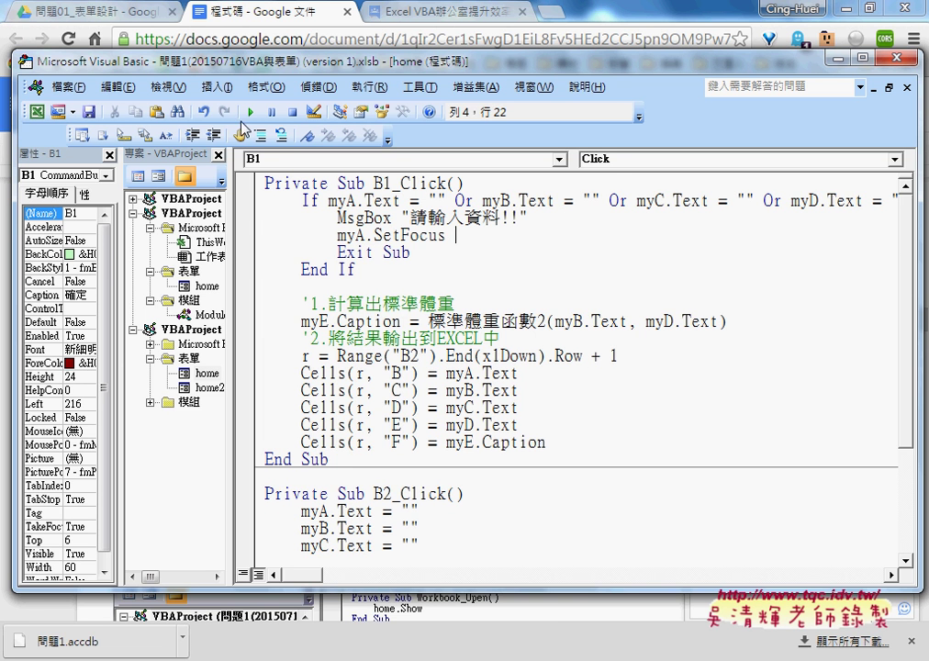
pyautogui.click(250, 111)
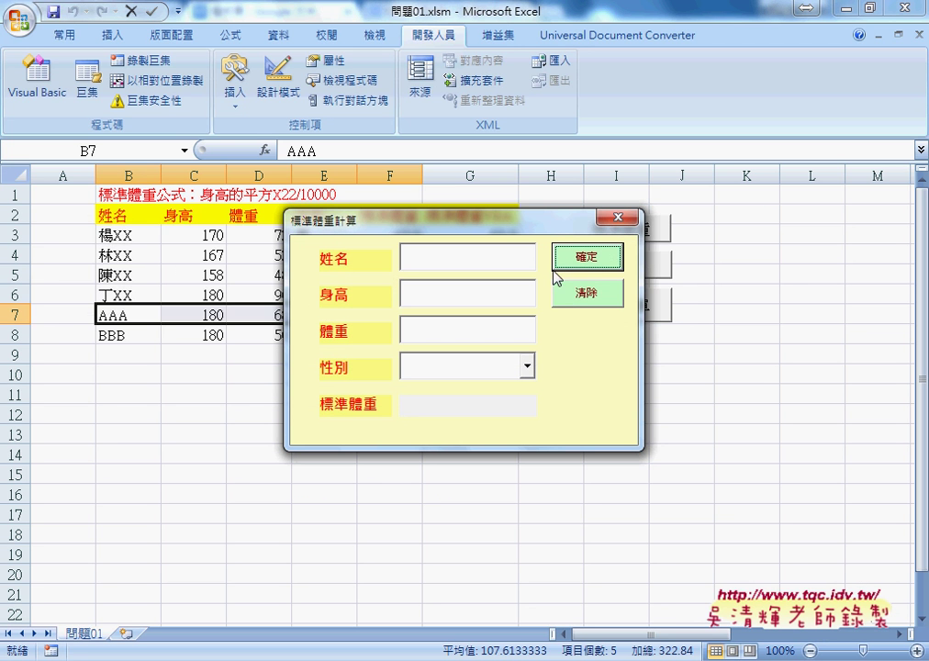
pyautogui.click(593, 264)
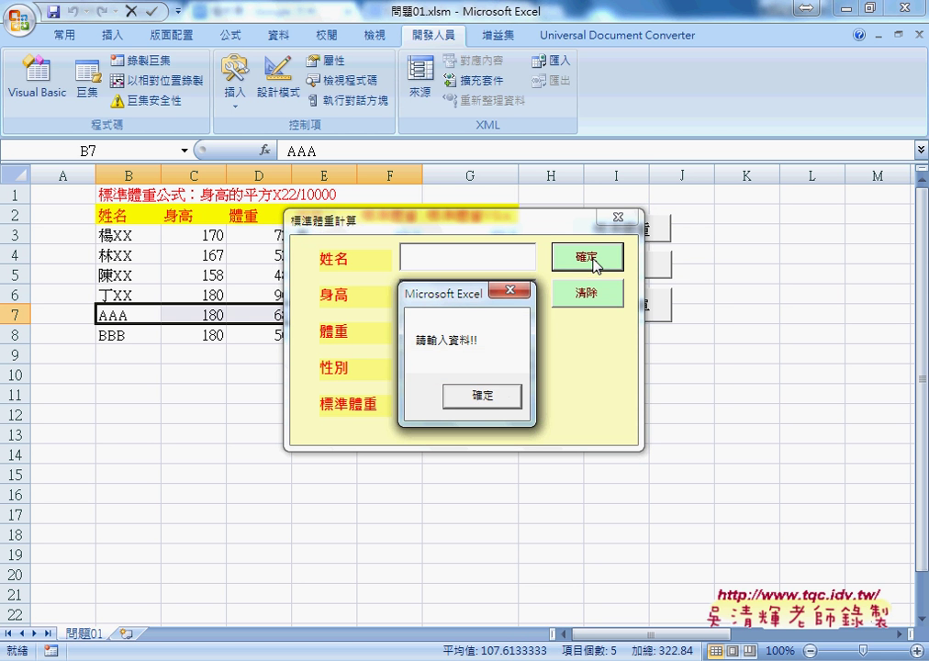
pyautogui.moveTo(472, 304); pyautogui.dragTo(661, 274)
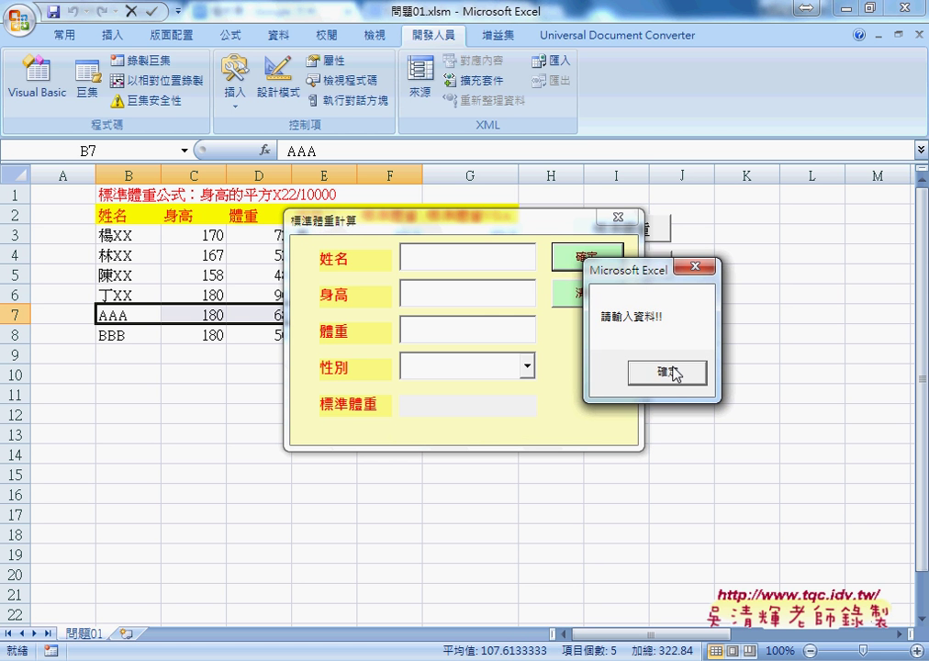
pyautogui.click(670, 373)
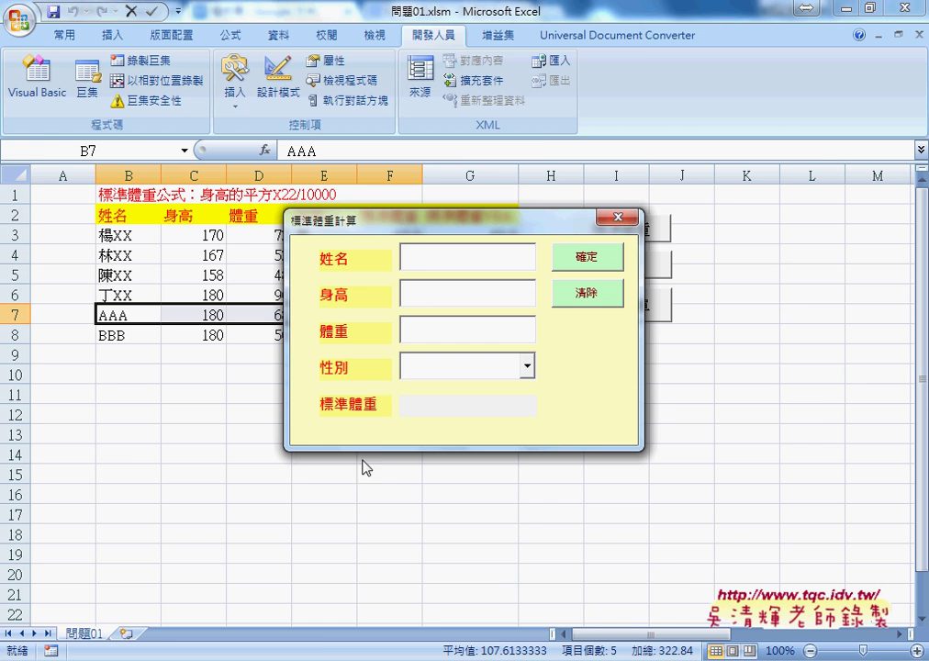
# Step: Select the section 3 IsNumeric If…End If block warning 請輸入正確數字!! in the code notes
pyautogui.click(322, 654)
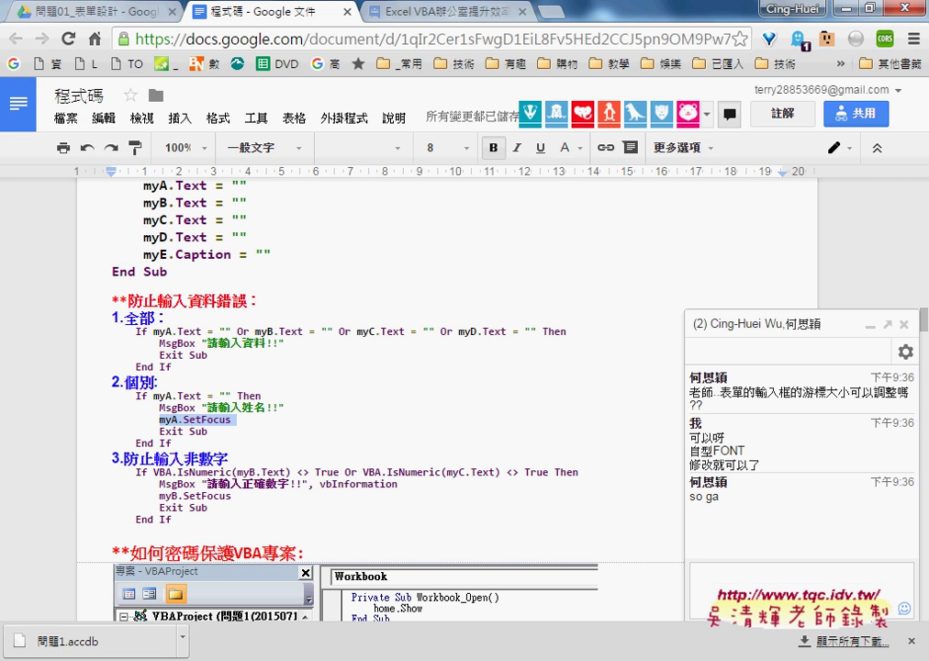
pyautogui.moveTo(112, 457); pyautogui.dragTo(227, 455)
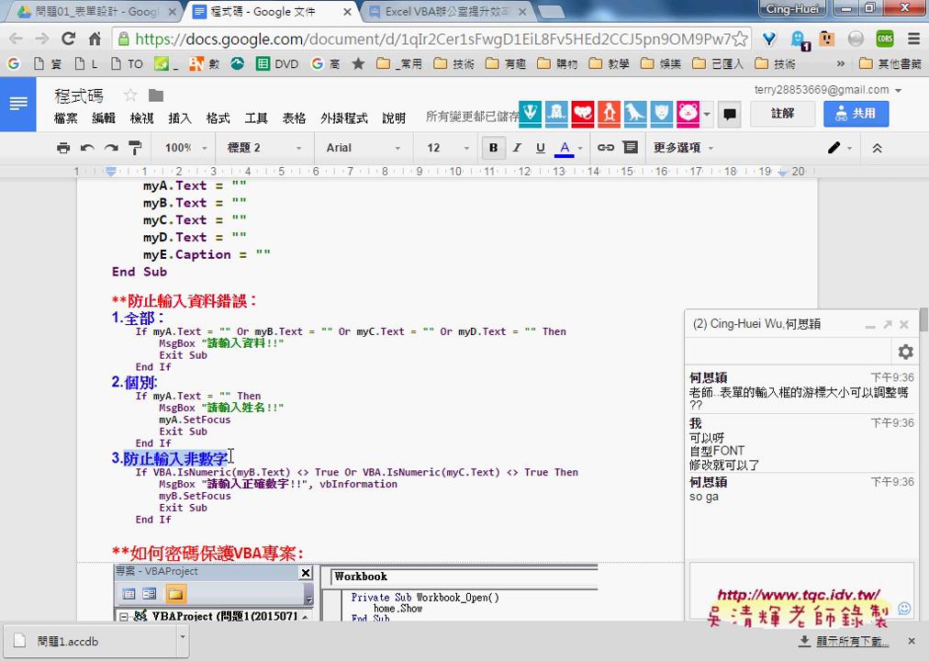
pyautogui.click(180, 476)
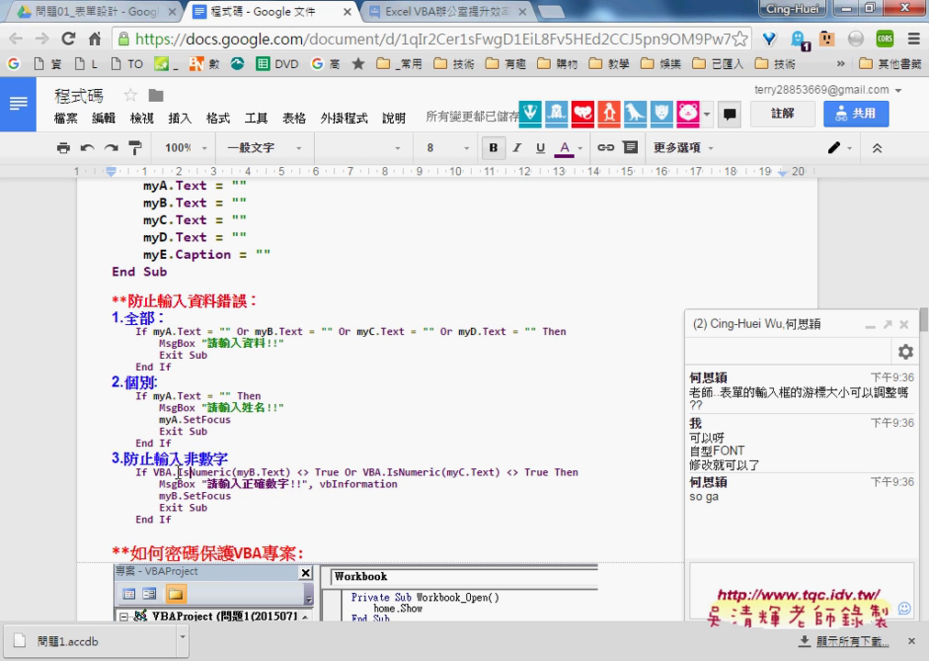
pyautogui.moveTo(178, 472); pyautogui.dragTo(229, 470)
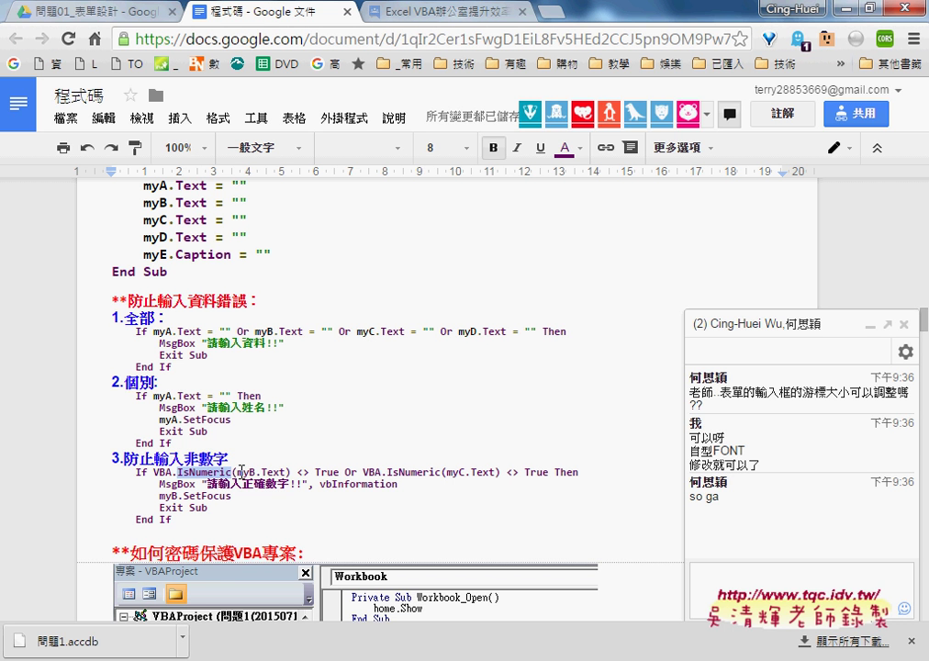
pyautogui.moveTo(237, 472); pyautogui.dragTo(287, 472)
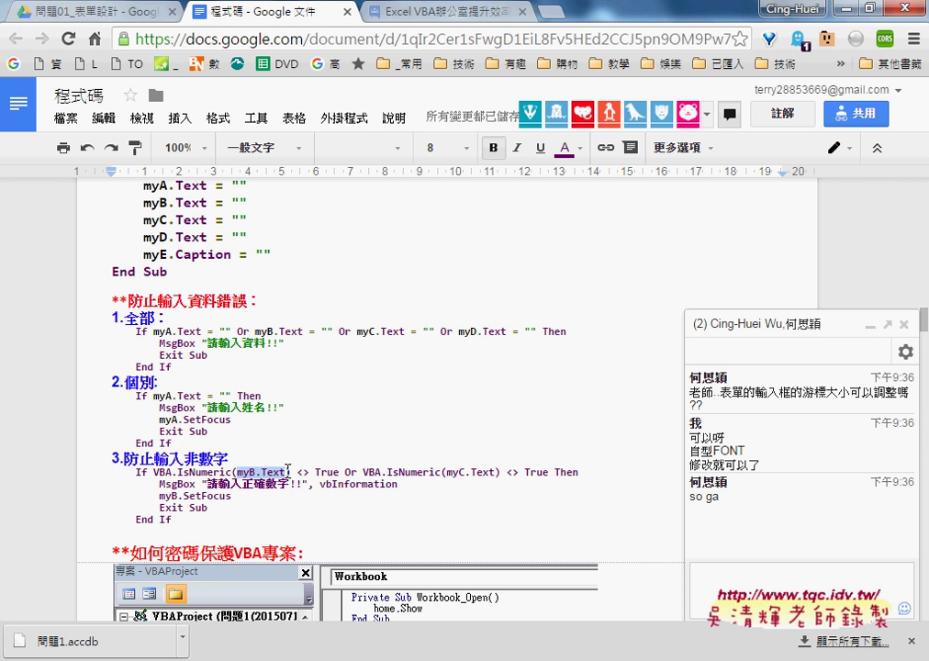
pyautogui.click(204, 472)
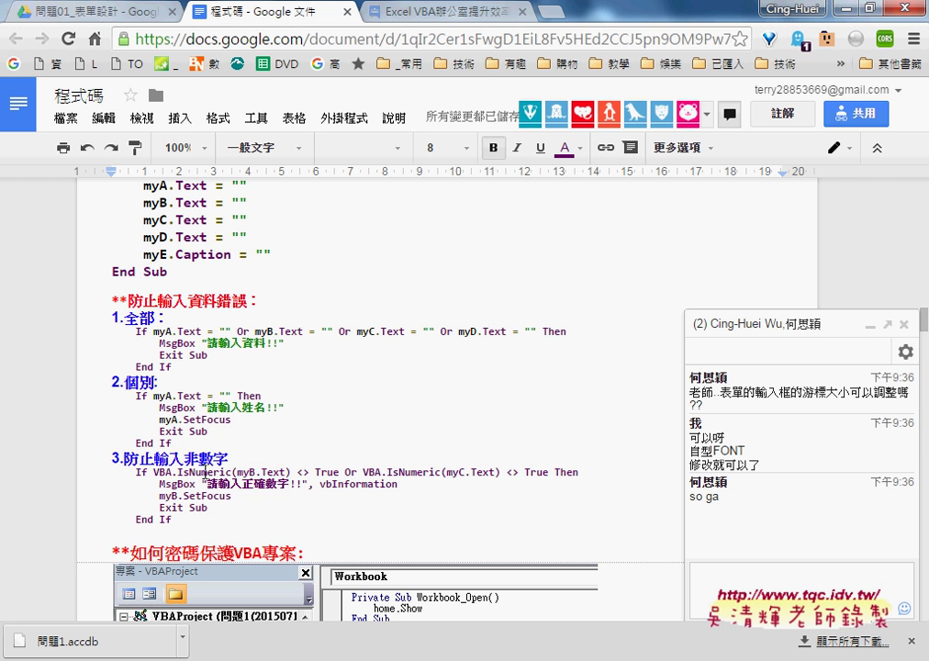
pyautogui.doubleClick(329, 472)
pyautogui.click(248, 471)
pyautogui.moveTo(548, 471); pyautogui.dragTo(375, 472)
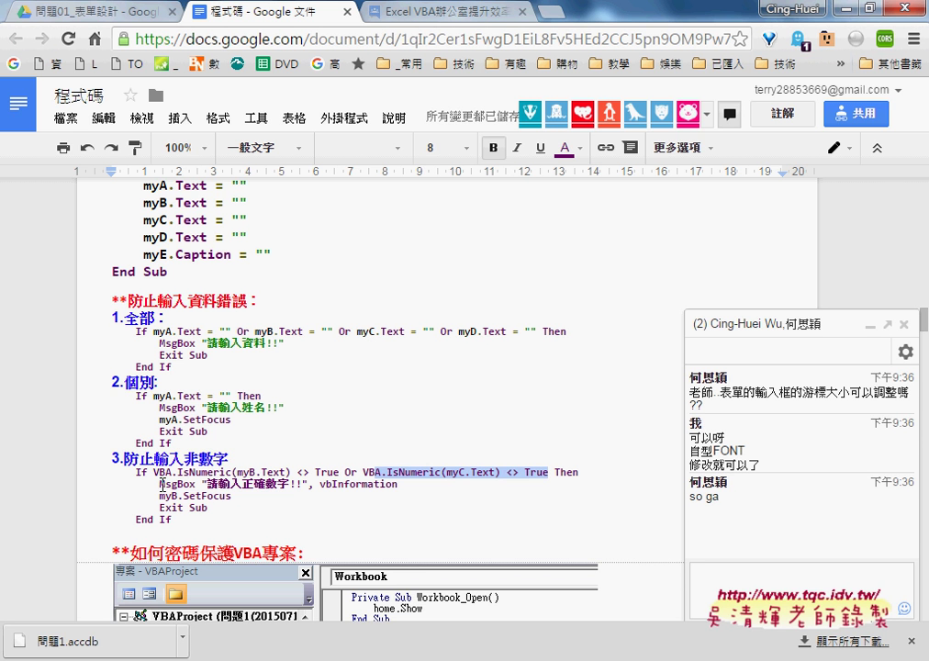
pyautogui.moveTo(160, 483); pyautogui.dragTo(308, 484)
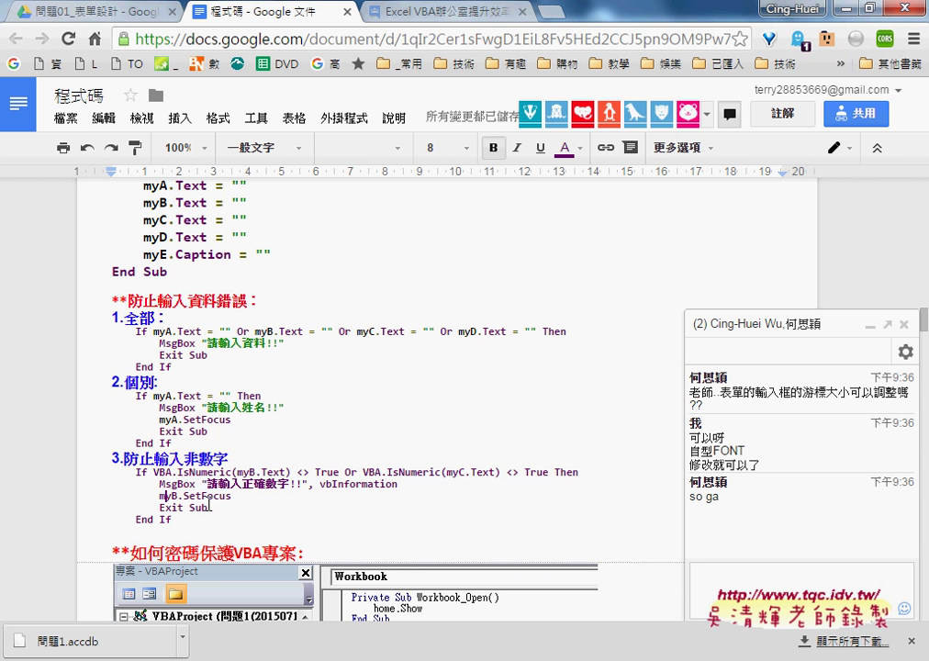
pyautogui.moveTo(172, 519); pyautogui.dragTo(107, 468)
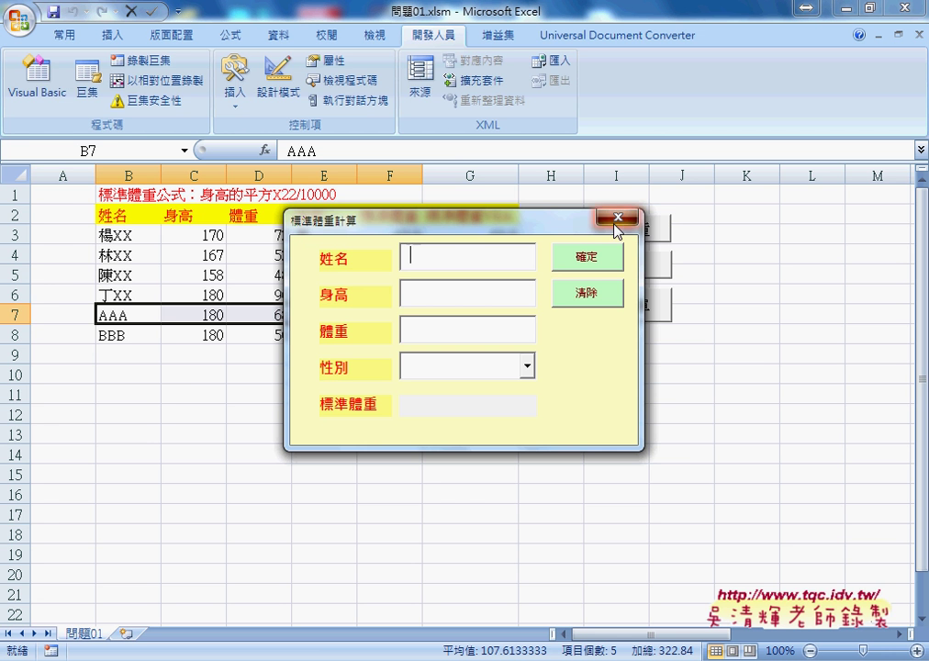
# Step: Paste the IsNumeric check after the first End If in B1_Click, then run the form
pyautogui.click(613, 218)
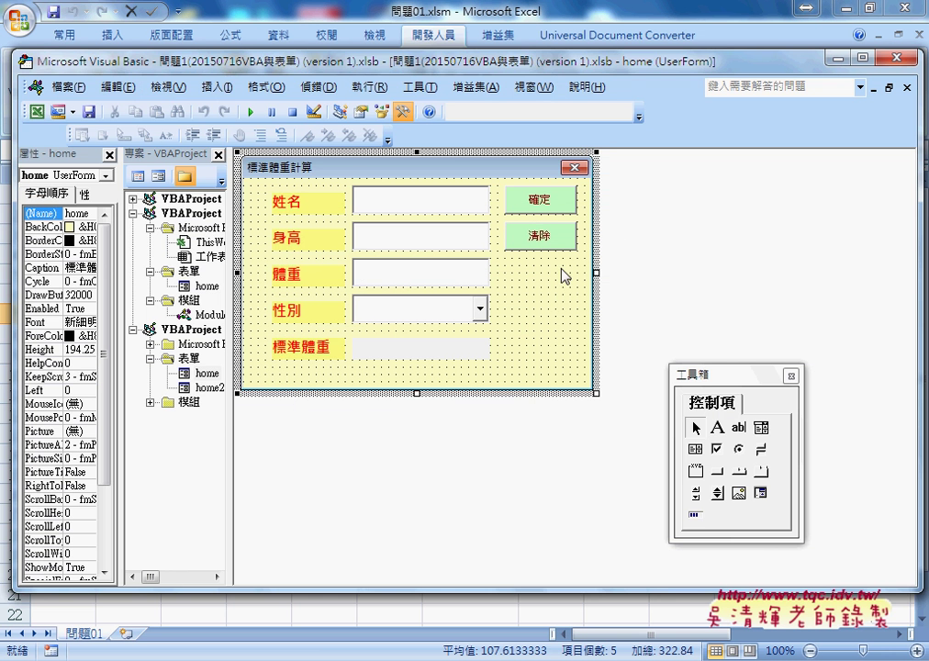
pyautogui.doubleClick(539, 200)
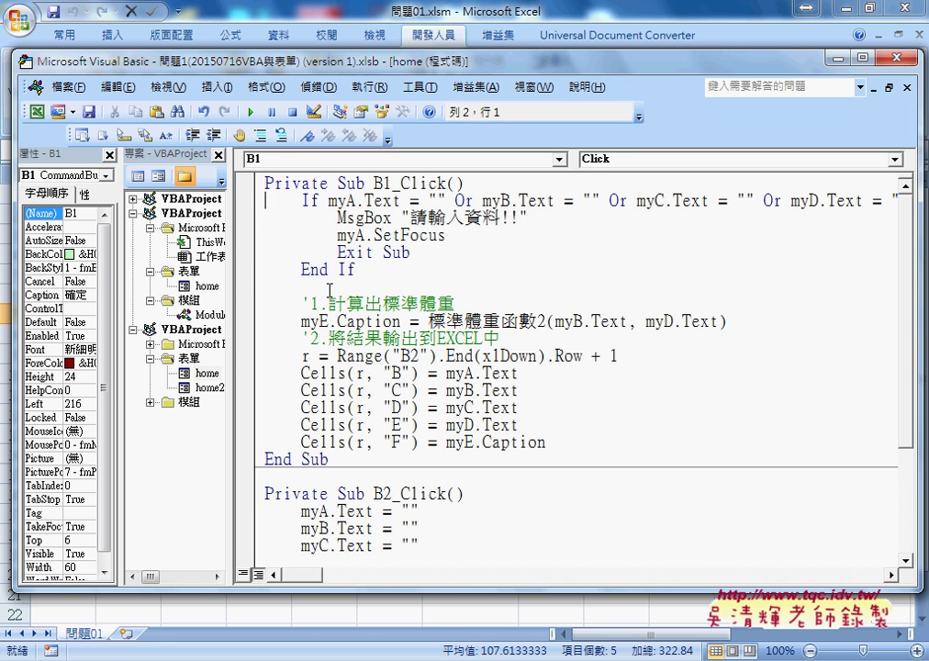
pyautogui.click(329, 290)
pyautogui.hotkey('ctrl', 'v')
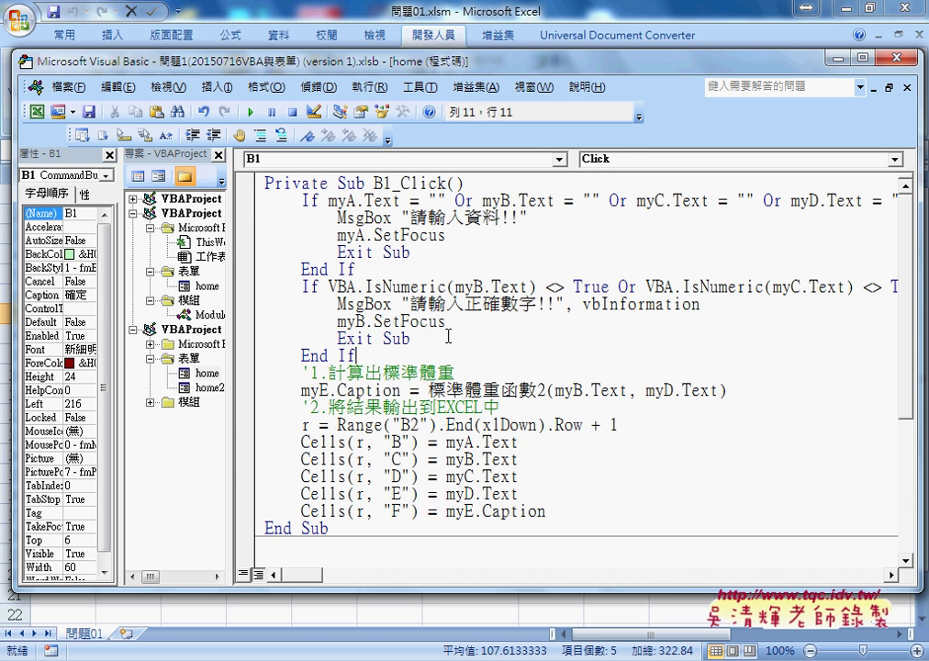
pyautogui.click(420, 286)
pyautogui.click(250, 111)
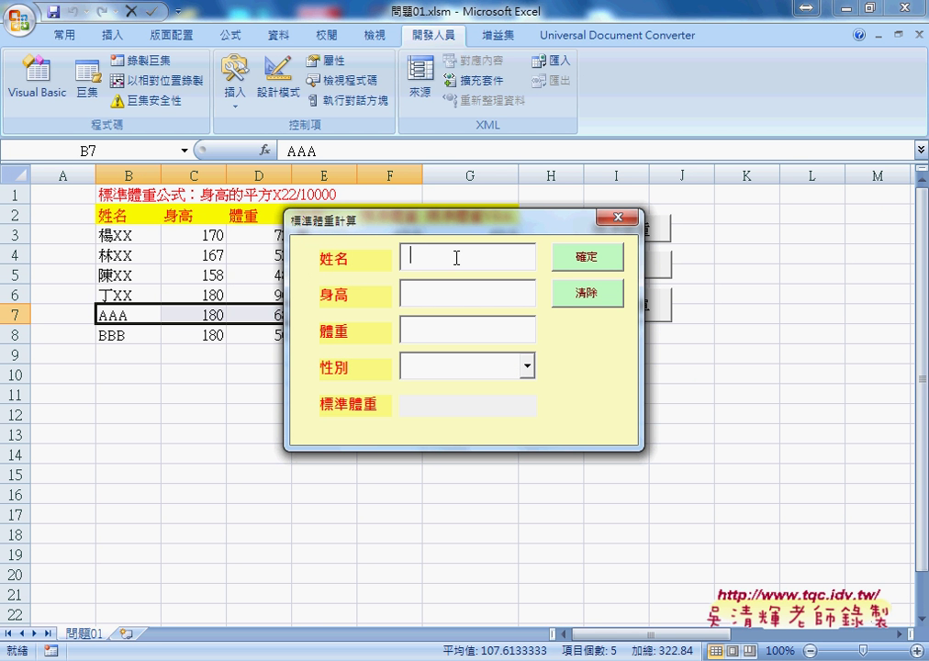
# Step: Enter CCC, 一百八, 60 and 女 in the form and move it right to show columns E–G
pyautogui.write('CCC')
pyautogui.press('Tab')
pyautogui.write('6')
pyautogui.press('BackSpace')
pyautogui.write('ㄧ')
pyautogui.write('百')
pyautogui.write('八')
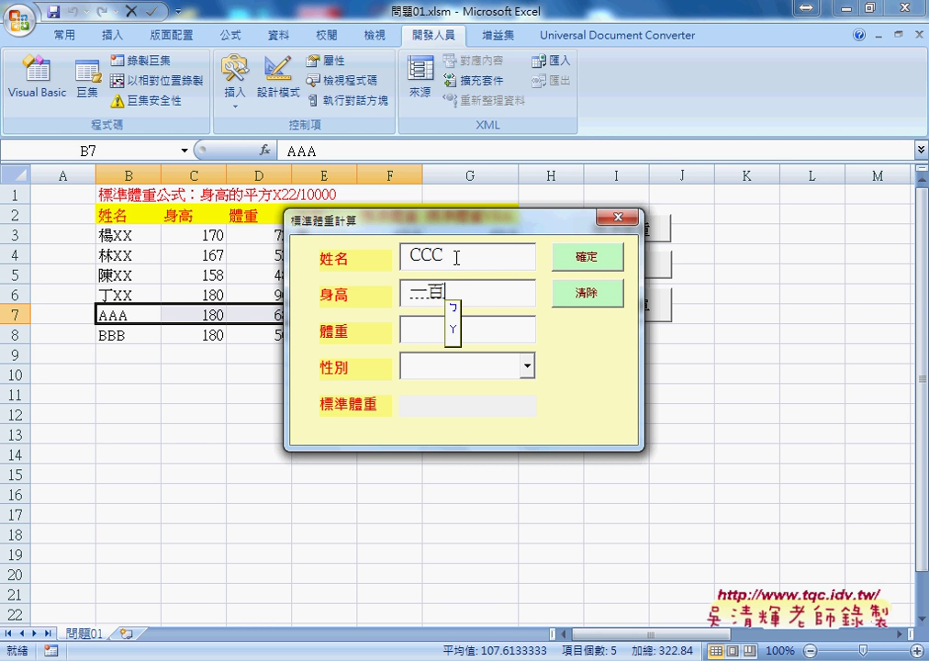
pyautogui.press('Return')
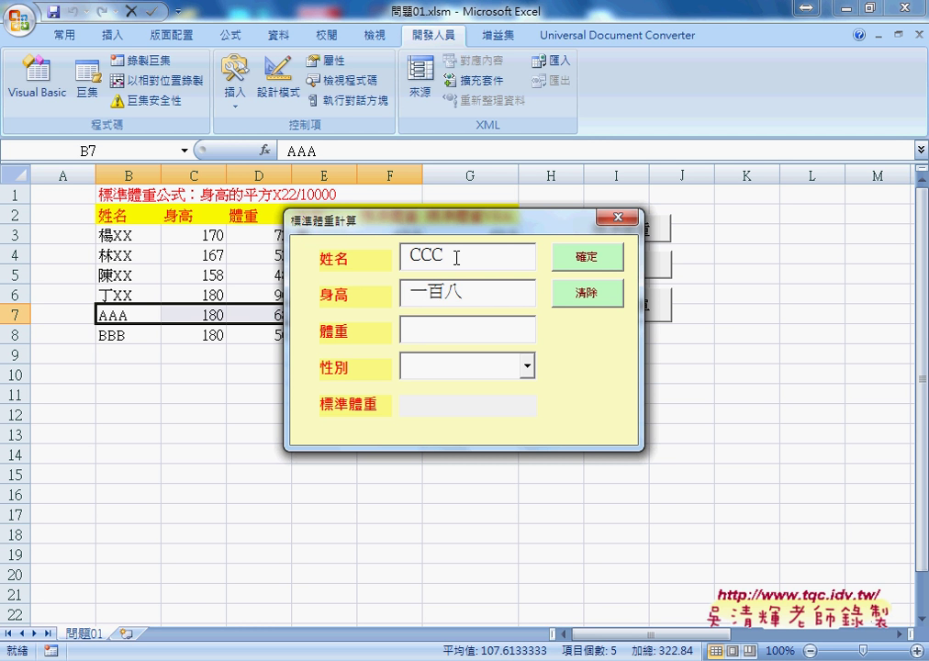
pyautogui.press('Tab')
pyautogui.write('60')
pyautogui.press('Tab')
pyautogui.press('Down')
pyautogui.moveTo(464, 295); pyautogui.dragTo(414, 298)
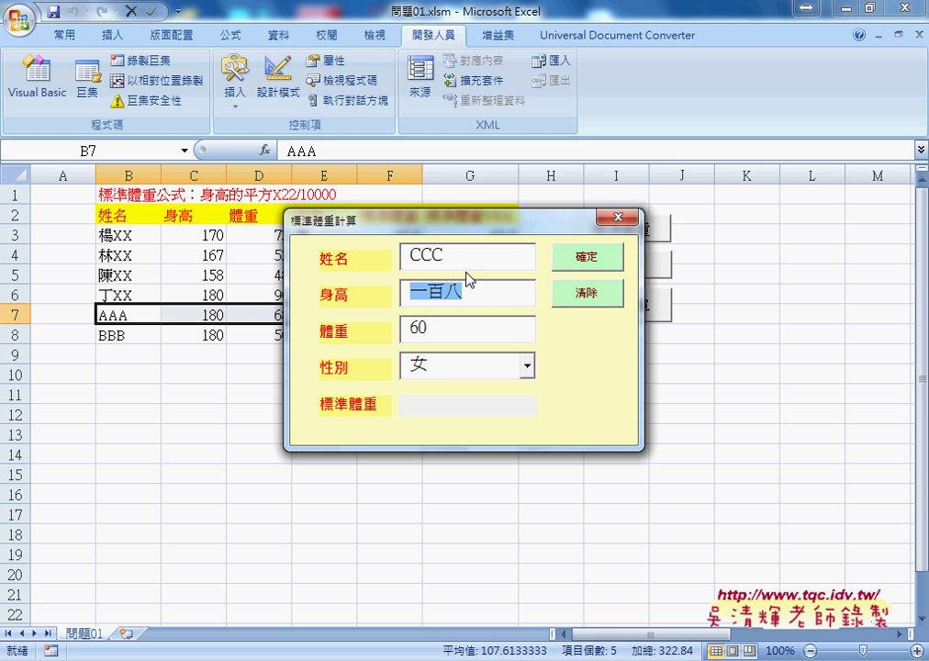
pyautogui.moveTo(473, 221); pyautogui.dragTo(679, 211)
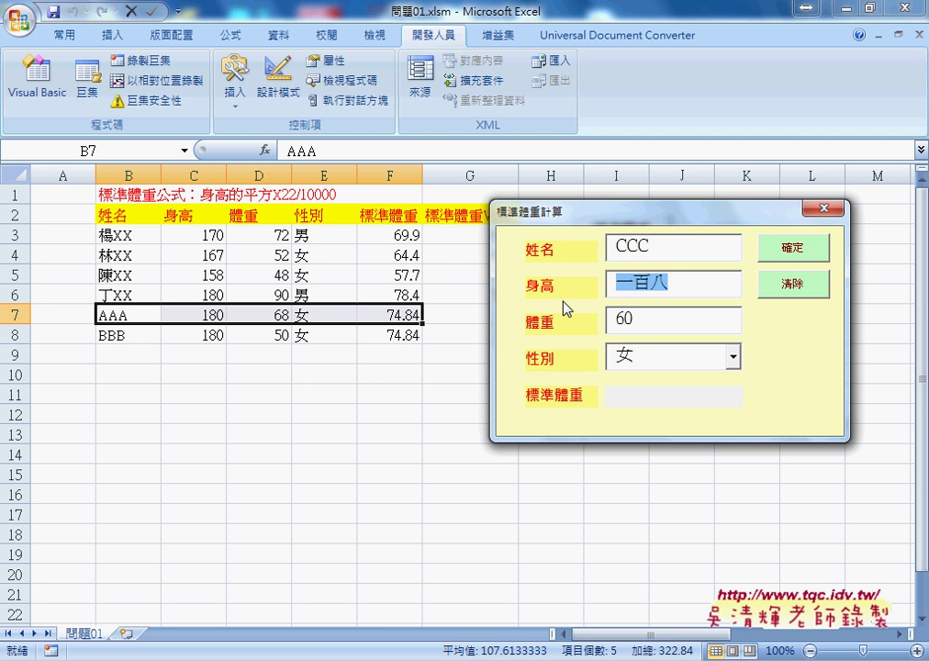
# Step: Submit to get the 請輸入正確數字!! warning, dismiss it, and erase the 一百八 height
pyautogui.click(779, 247)
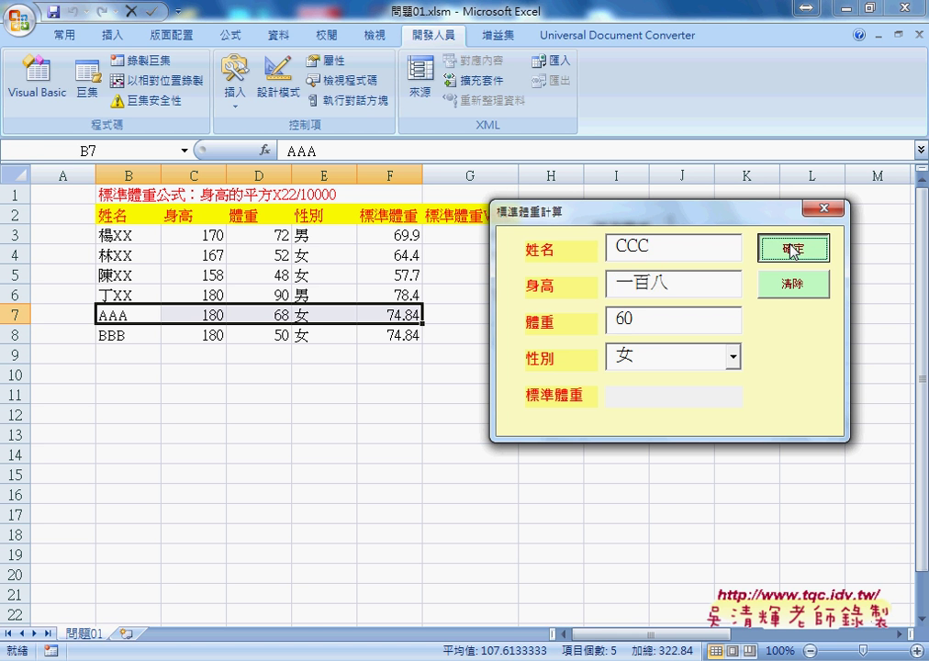
pyautogui.doubleClick(719, 292)
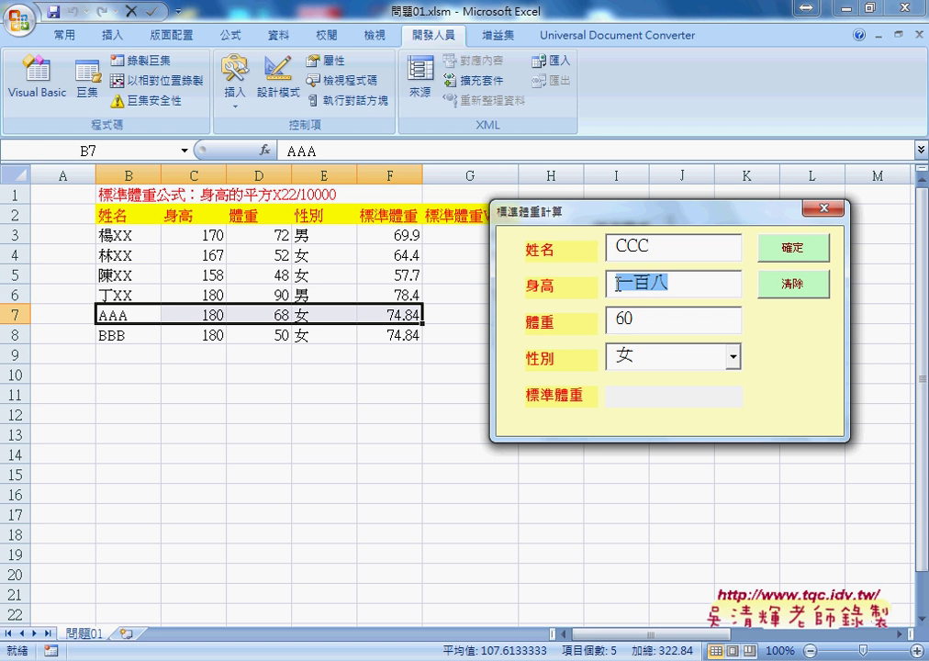
pyautogui.click(789, 250)
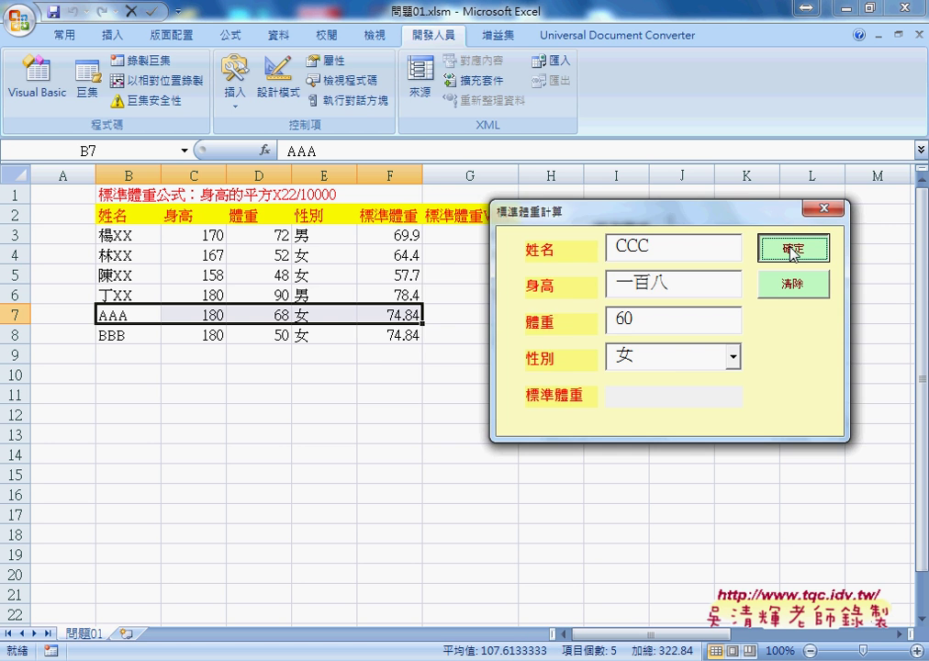
pyautogui.click(791, 250)
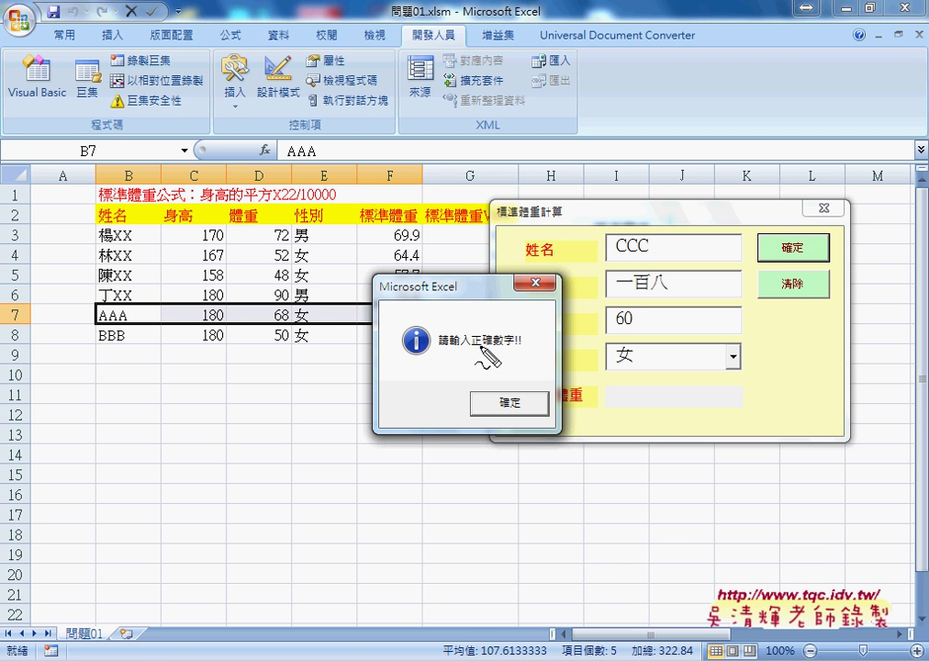
pyautogui.moveTo(438, 361)
pyautogui.mouseDown()
pyautogui.moveTo(406, 361)
pyautogui.moveTo(447, 346)
pyautogui.moveTo(503, 260)
pyautogui.mouseUp()
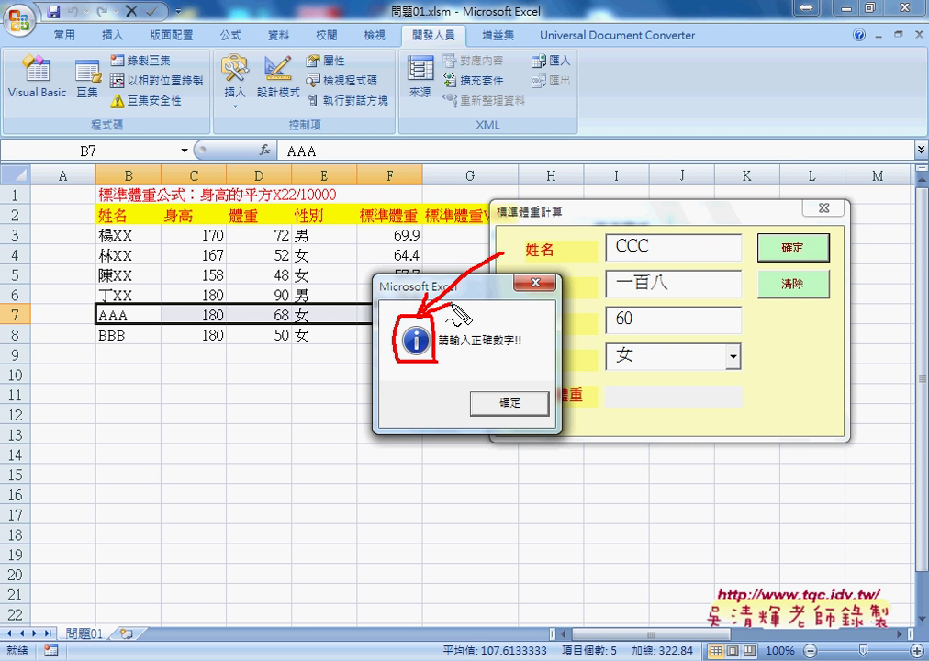
pyautogui.press('Escape')
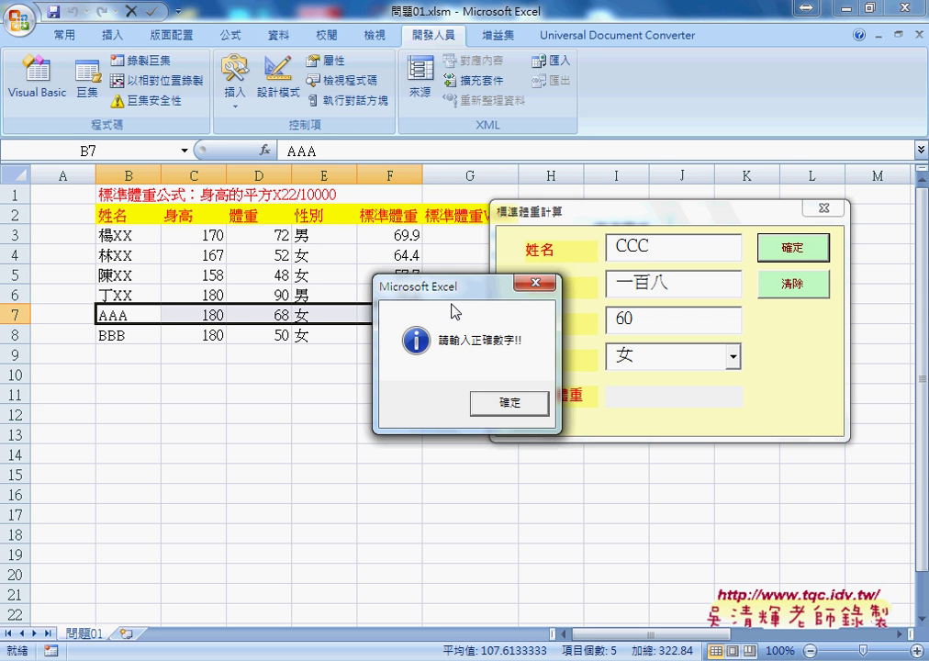
pyautogui.click(516, 410)
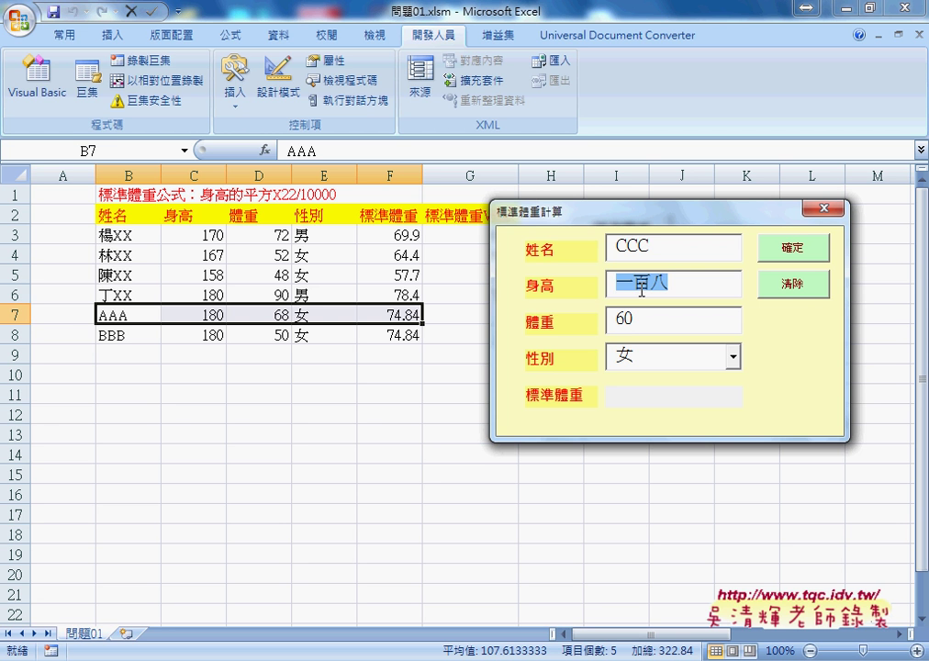
pyautogui.press('BackSpace')
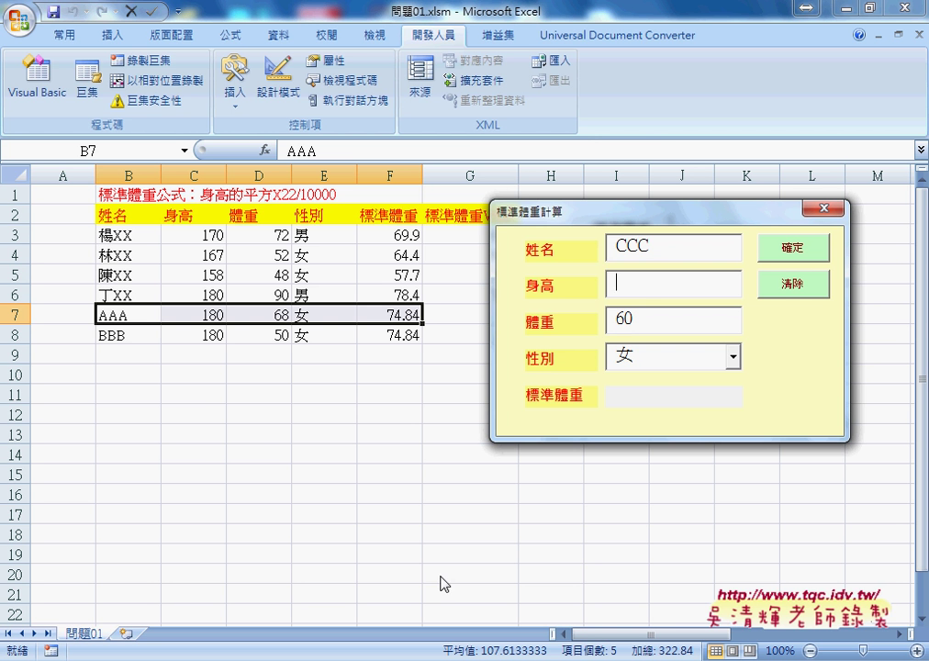
# Step: Set section 2's myA.SetFocus line in the code notes to font size 12
pyautogui.click(442, 659)
pyautogui.click(174, 318)
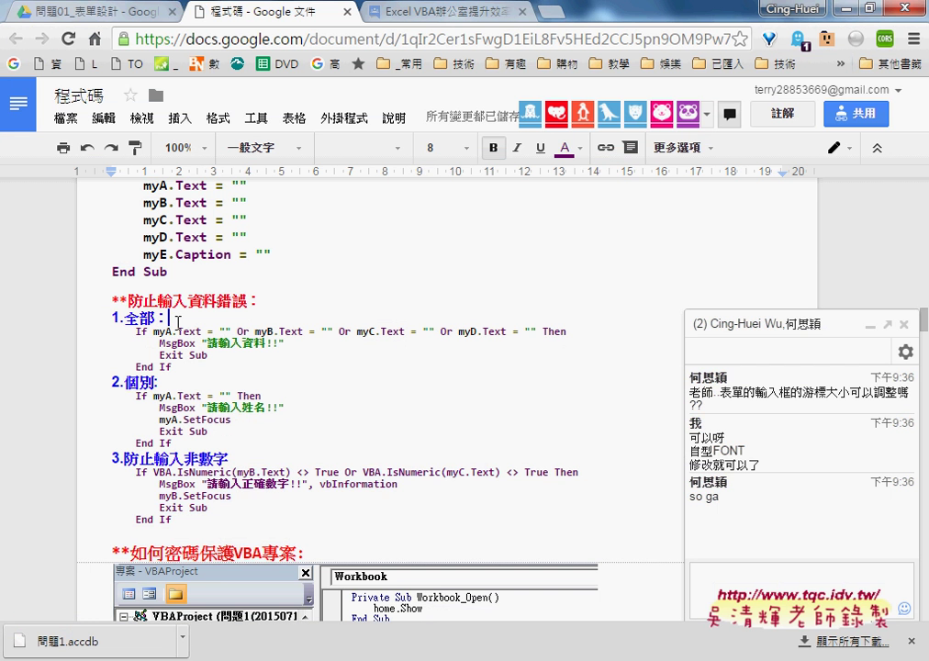
pyautogui.moveTo(174, 367); pyautogui.dragTo(79, 334)
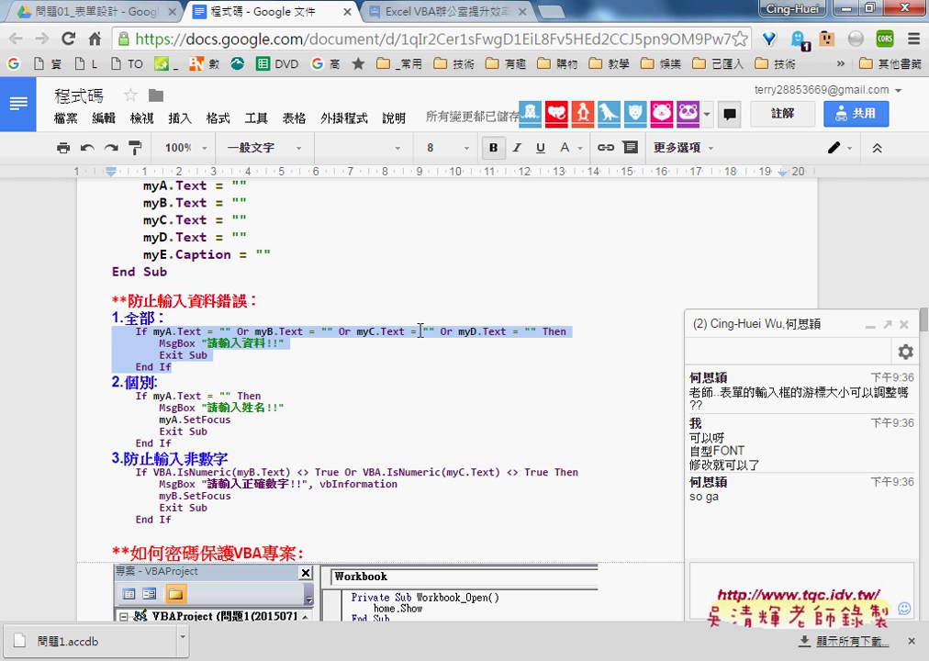
pyautogui.doubleClick(165, 442)
pyautogui.moveTo(145, 438); pyautogui.dragTo(138, 395)
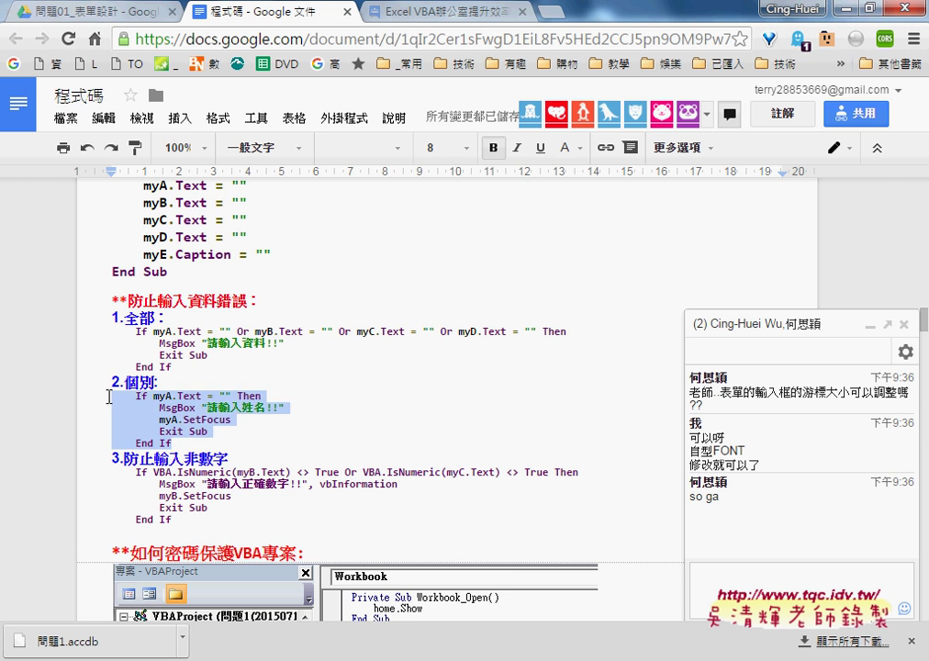
pyautogui.doubleClick(163, 419)
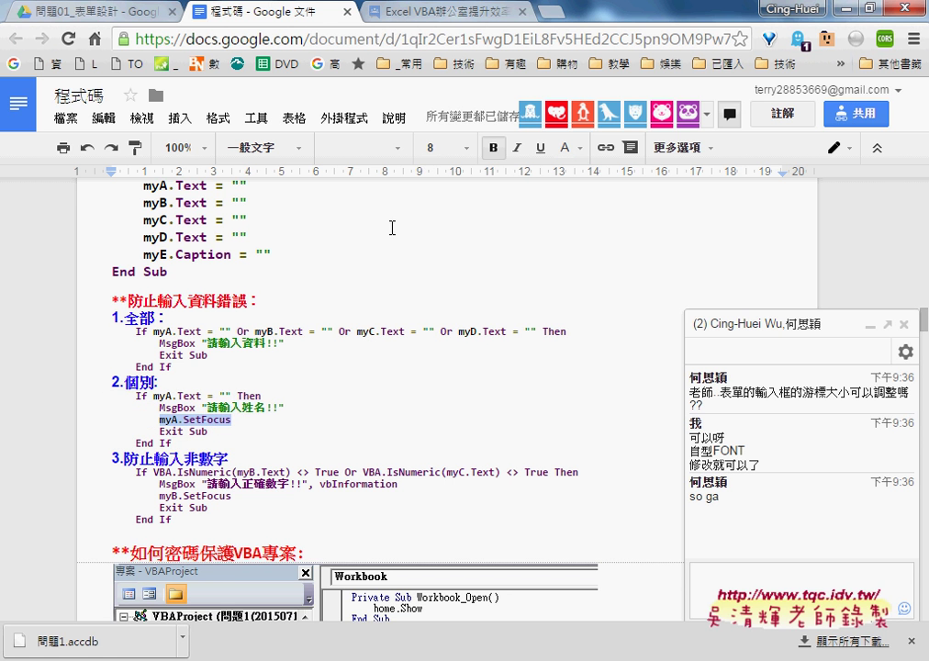
pyautogui.click(439, 148)
pyautogui.click(448, 276)
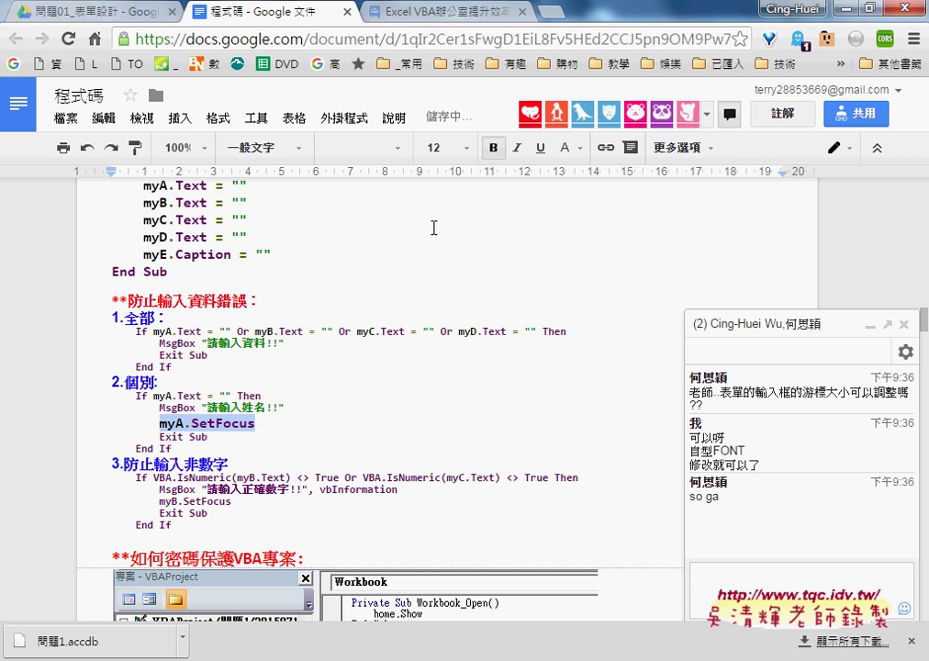
pyautogui.scroll(-1, 262, 433)
pyautogui.moveTo(177, 386); pyautogui.dragTo(294, 386)
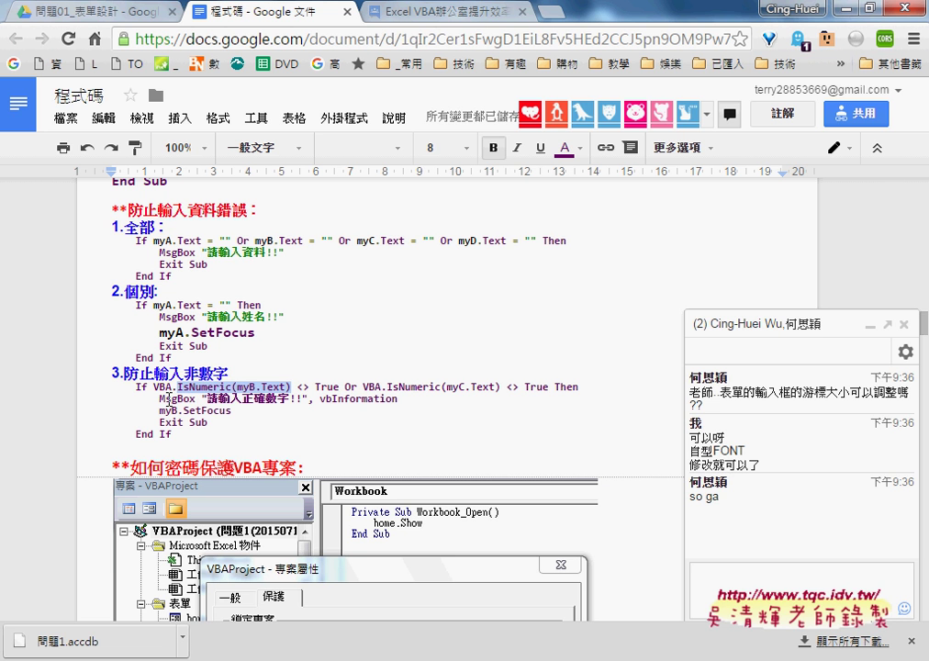
pyautogui.moveTo(160, 400); pyautogui.dragTo(194, 400)
pyautogui.moveTo(307, 400); pyautogui.dragTo(399, 399)
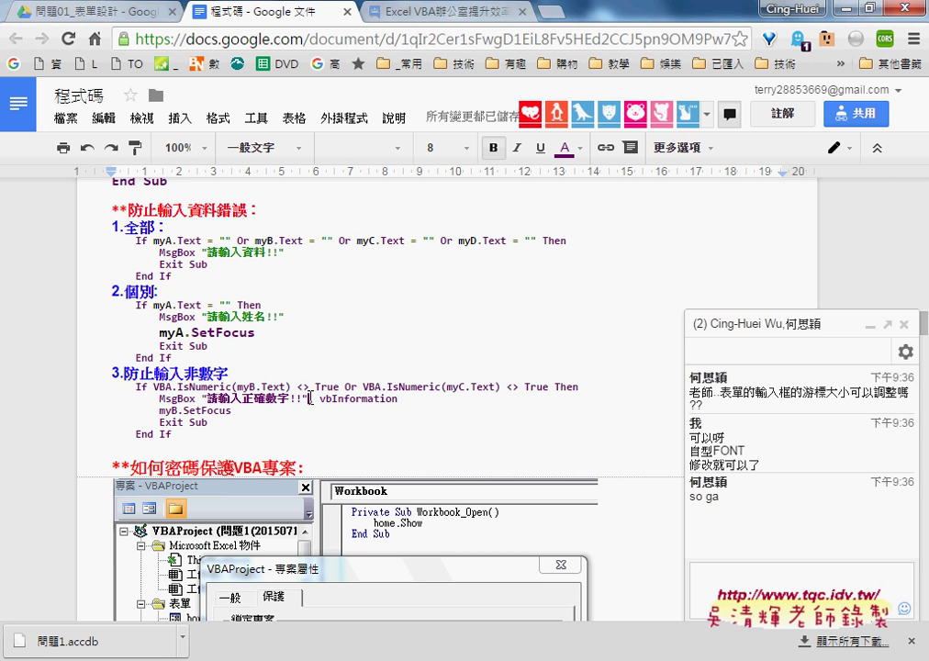